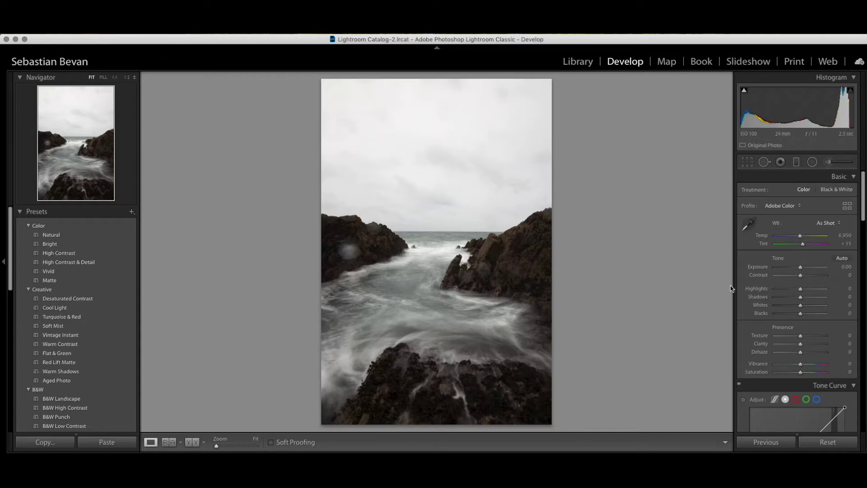
# Toggle the Before/After comparison on and off, then bring the Lens Corrections panel into view.
pyautogui.scroll(-1, 782, 293)
pyautogui.scroll(-3, 784, 294)
pyautogui.scroll(-1, 785, 293)
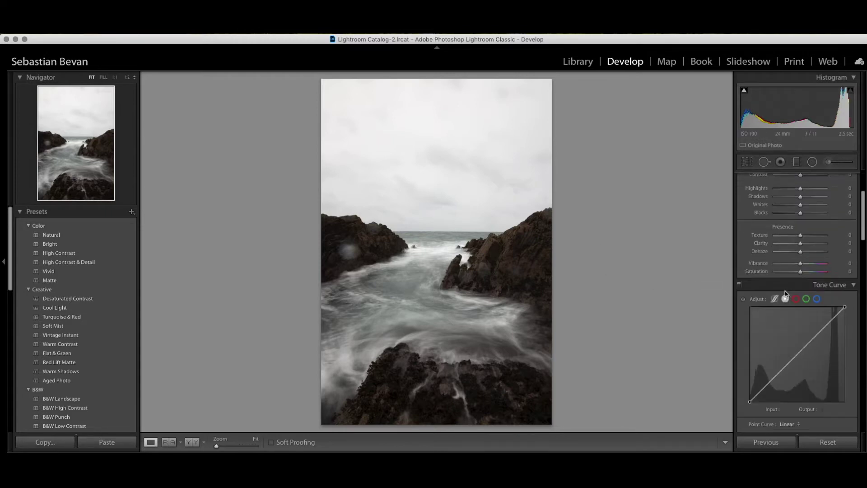
pyautogui.scroll(5, 785, 293)
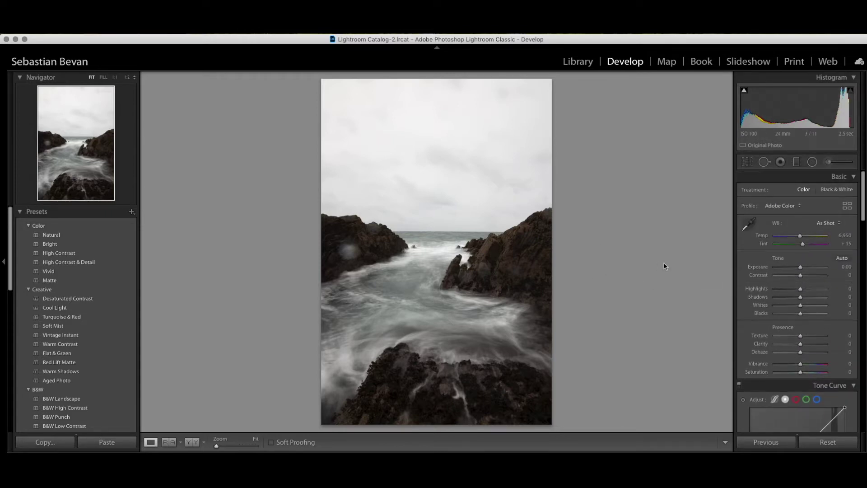
pyautogui.scroll(-5, 786, 295)
pyautogui.scroll(-5, 786, 296)
pyautogui.scroll(-3, 786, 296)
pyautogui.scroll(-5, 786, 296)
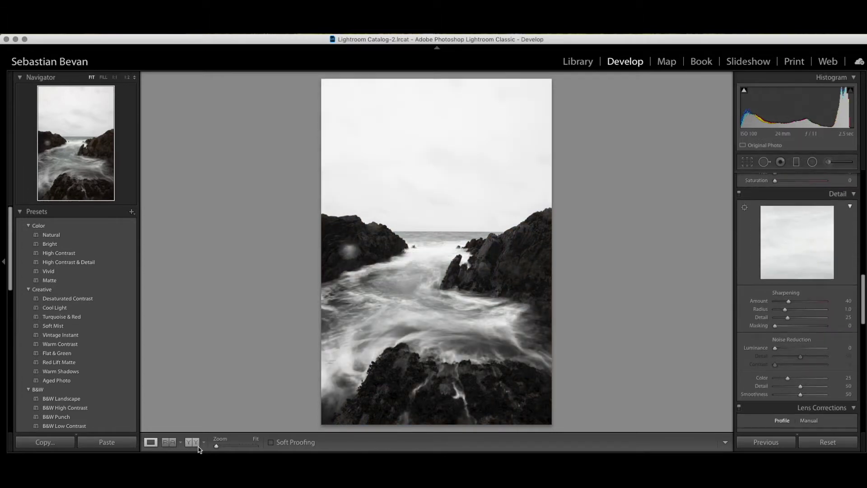
pyautogui.click(197, 444)
pyautogui.click(152, 444)
pyautogui.scroll(-5, 828, 310)
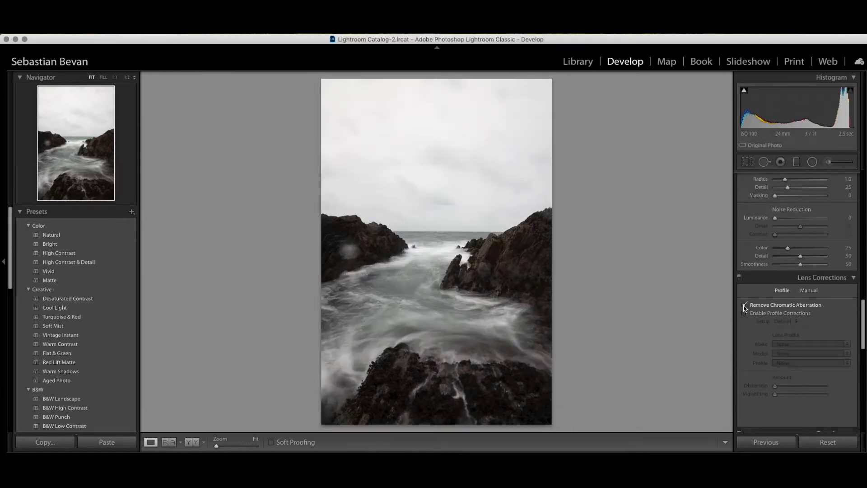
# Enable Profile Corrections so the Canon RF 24-105mm lens profile is applied.
pyautogui.click(745, 313)
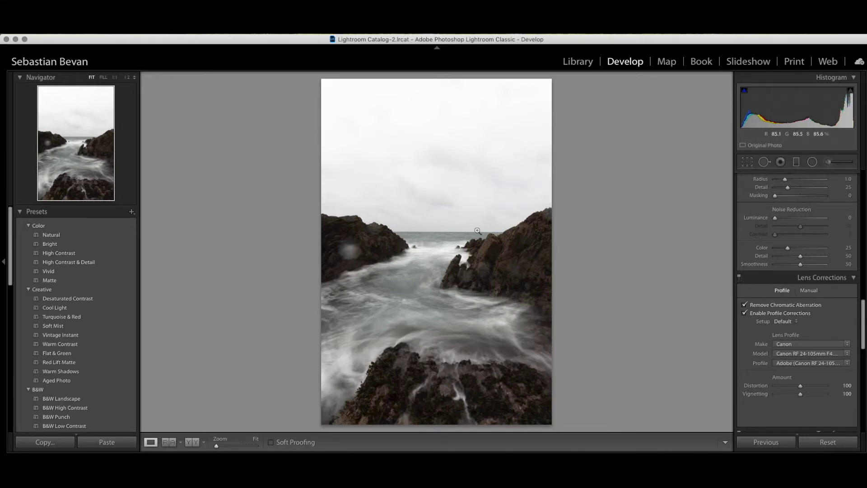
pyautogui.scroll(-3, 815, 324)
pyautogui.scroll(-5, 795, 326)
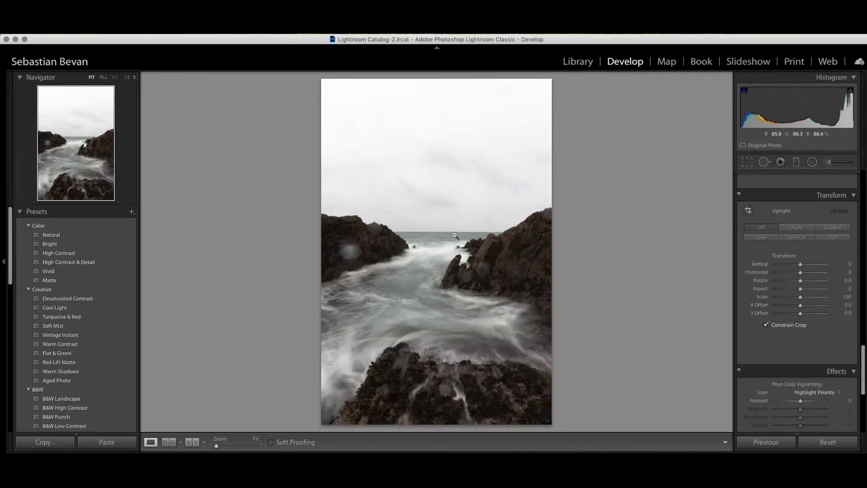
# Zoom in on the photo to inspect the sea horizon up close.
pyautogui.click(455, 235)
pyautogui.scroll(5, 476, 235)
pyautogui.scroll(5, 478, 235)
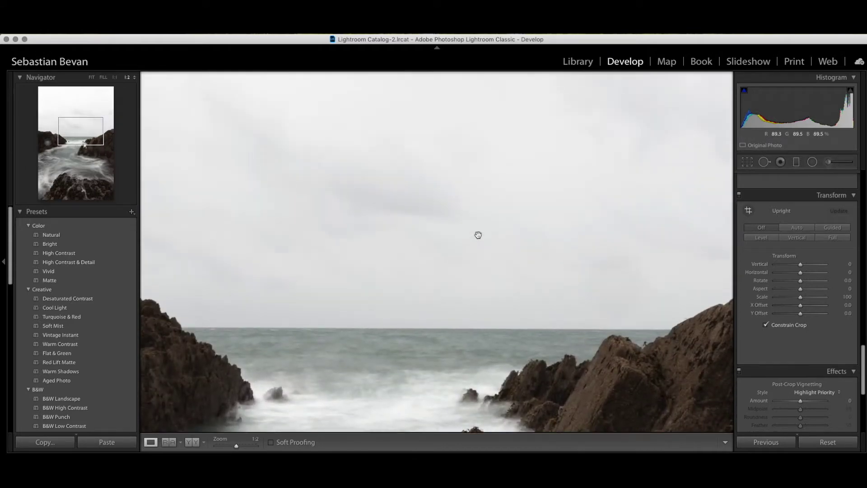
pyautogui.scroll(4, 478, 235)
pyautogui.scroll(5, 479, 235)
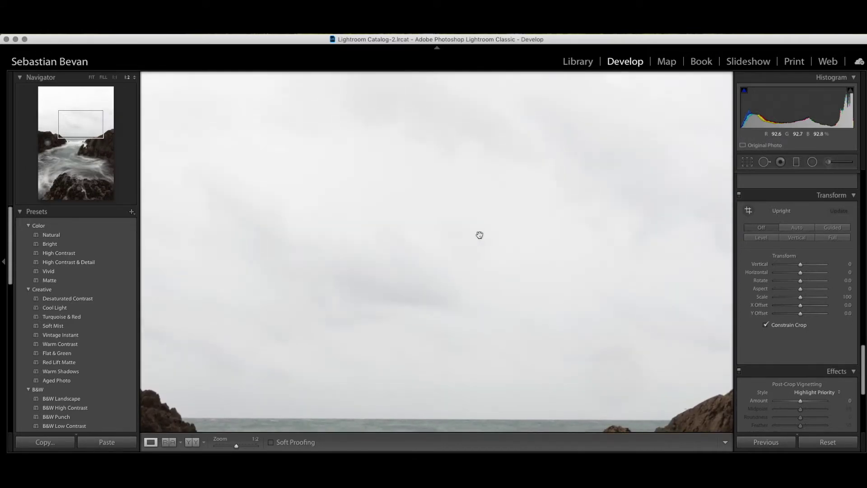
pyautogui.scroll(1, 480, 235)
pyautogui.scroll(-1, 479, 235)
pyautogui.scroll(-1, 519, 271)
# Set Transform Rotate to -0.2 to level the horizon, then return to the full Fit view.
pyautogui.scroll(1, 495, 340)
pyautogui.scroll(1, 495, 338)
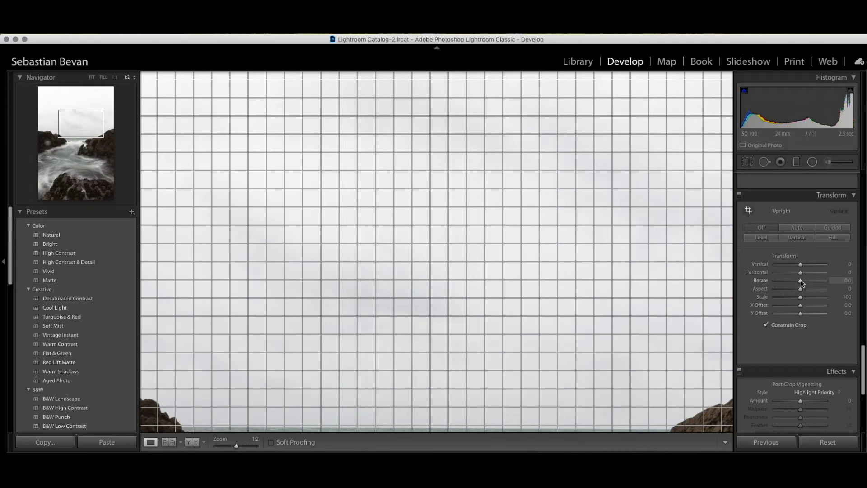
pyautogui.scroll(1, 801, 283)
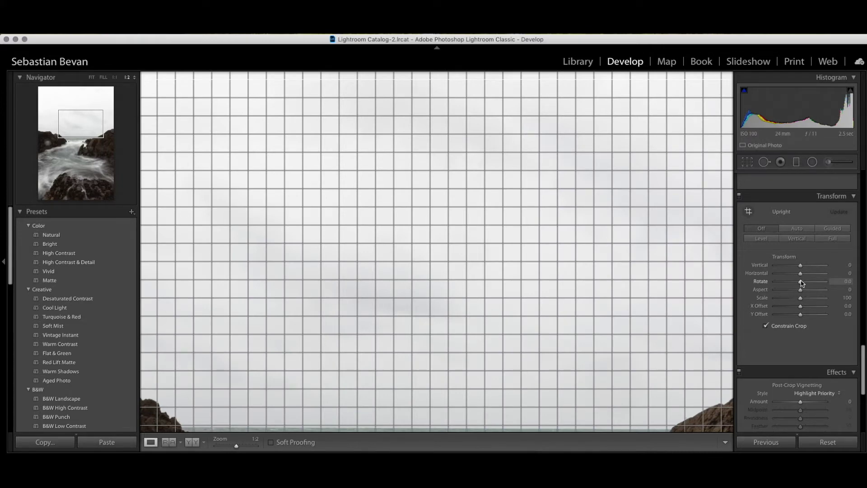
pyautogui.scroll(-1, 801, 283)
pyautogui.scroll(-1, 801, 283)
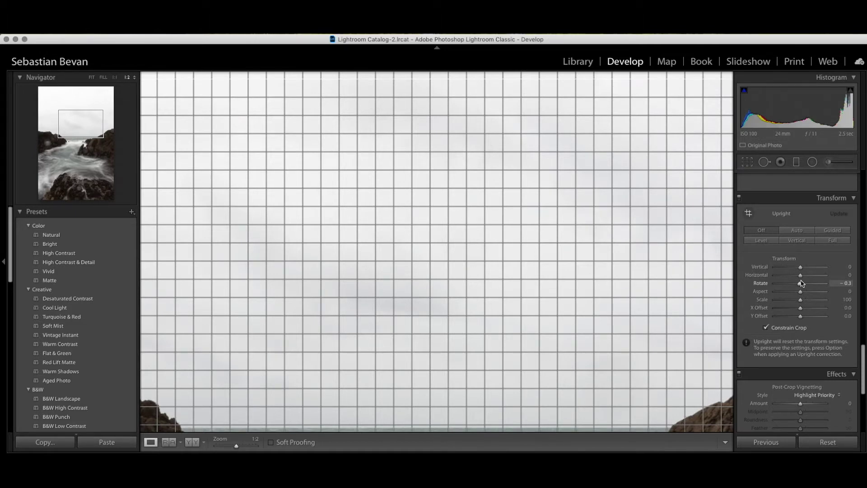
pyautogui.press('Up')
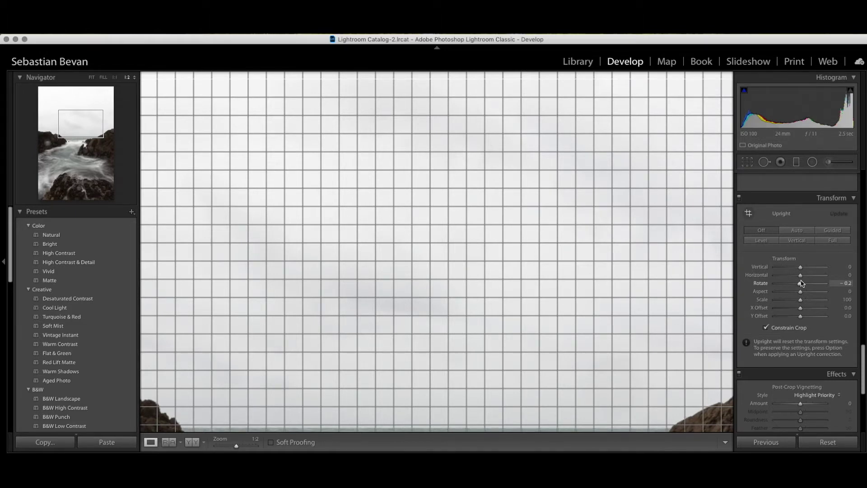
pyautogui.click(411, 268)
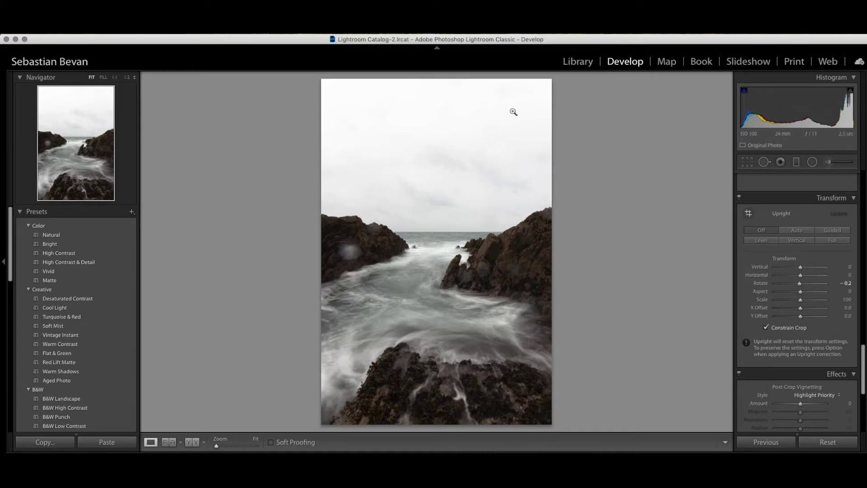
# Drag Highlights in the Basic panel down to -91 to recover the bright sky.
pyautogui.scroll(10, 808, 289)
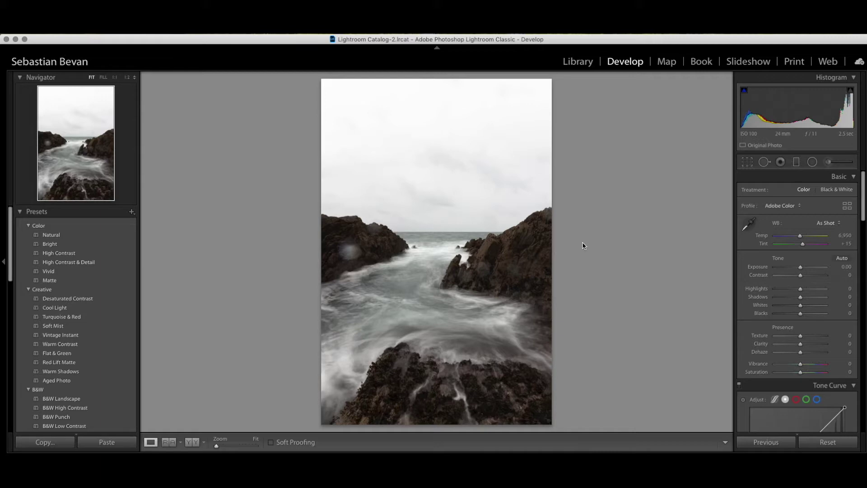
pyautogui.moveTo(800, 289); pyautogui.dragTo(779, 295)
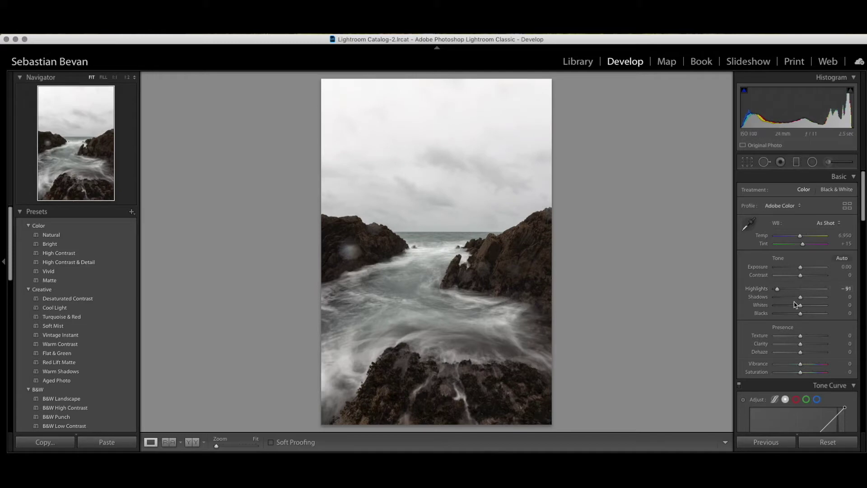
pyautogui.scroll(-5, 799, 349)
pyautogui.scroll(-3, 799, 349)
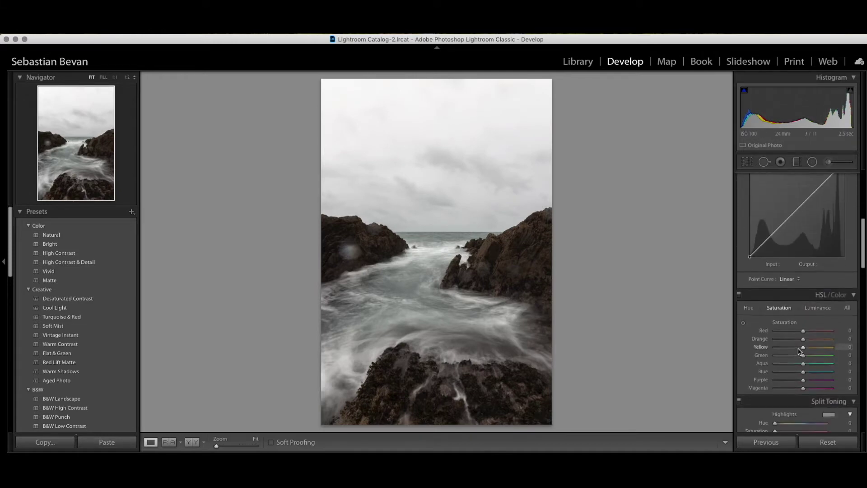
pyautogui.scroll(-3, 799, 349)
pyautogui.scroll(-3, 798, 349)
pyautogui.scroll(-3, 799, 351)
pyautogui.scroll(-2, 800, 352)
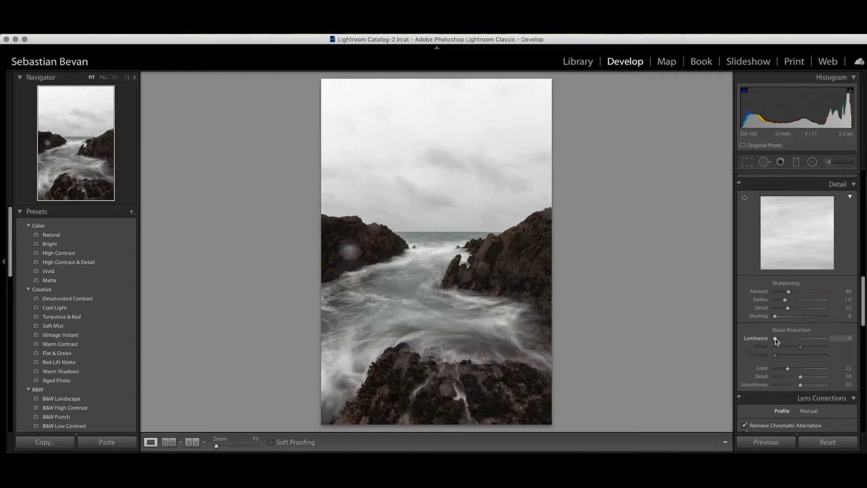
# In the Detail panel, set Sharpening Amount to 25 and Luminance noise reduction to 15.
pyautogui.scroll(10, 776, 341)
pyautogui.scroll(4, 776, 341)
pyautogui.scroll(-9, 809, 370)
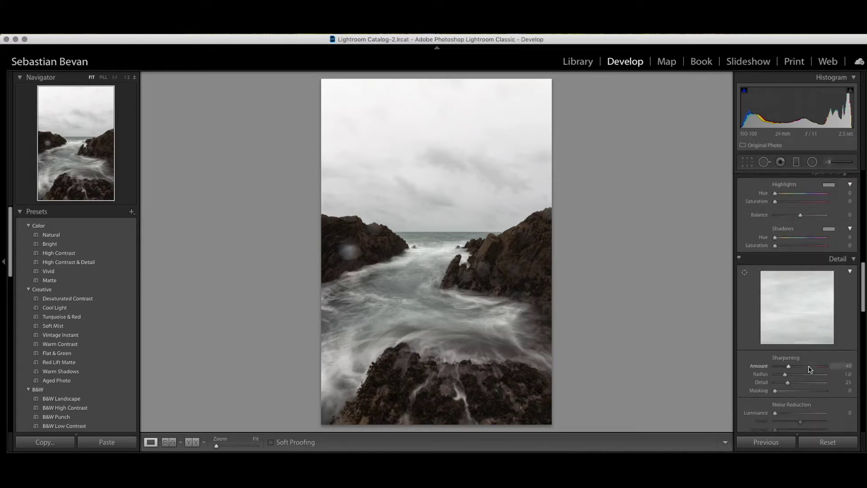
pyautogui.scroll(-3, 809, 370)
pyautogui.scroll(-1, 809, 370)
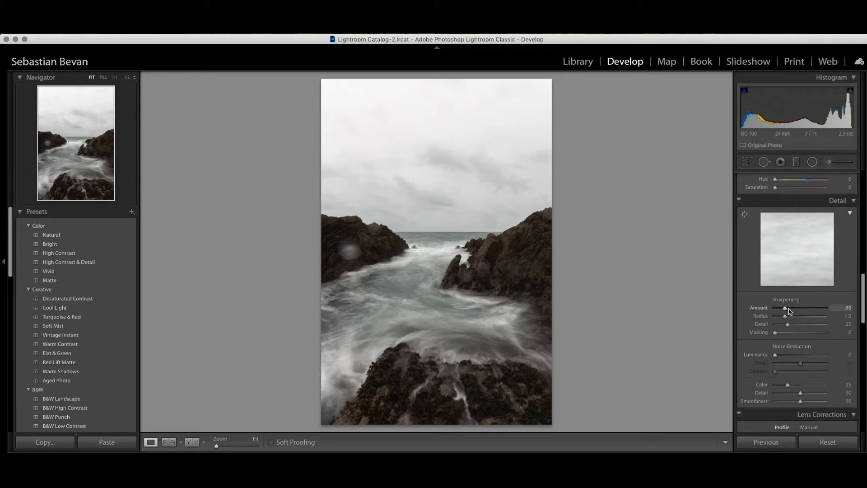
pyautogui.scroll(-5, 783, 307)
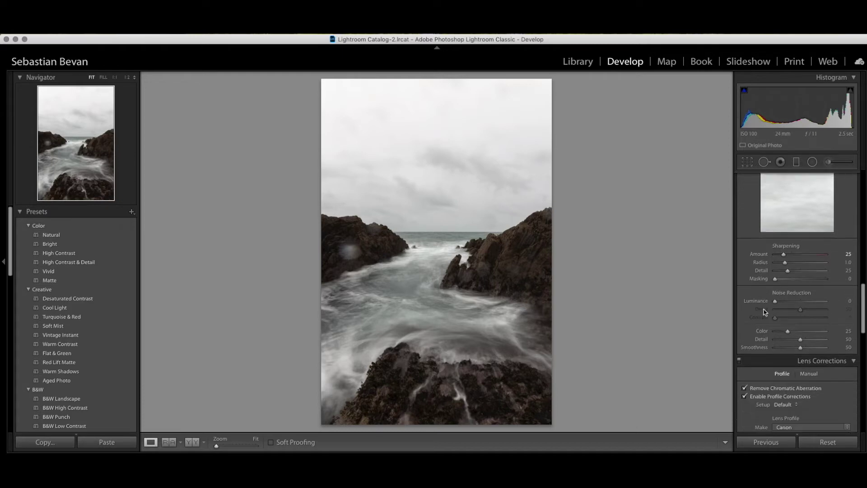
pyautogui.moveTo(776, 299); pyautogui.dragTo(777, 300)
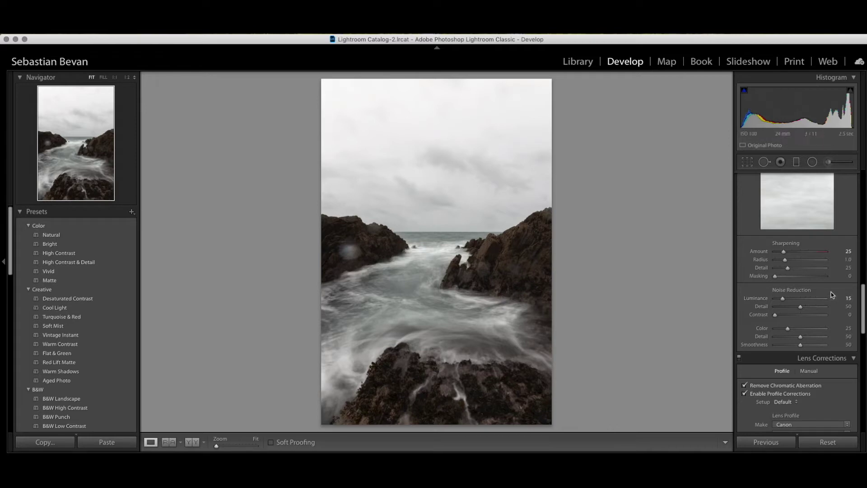
pyautogui.scroll(5, 788, 299)
pyautogui.scroll(5, 788, 299)
pyautogui.scroll(3, 788, 299)
pyautogui.scroll(3, 788, 299)
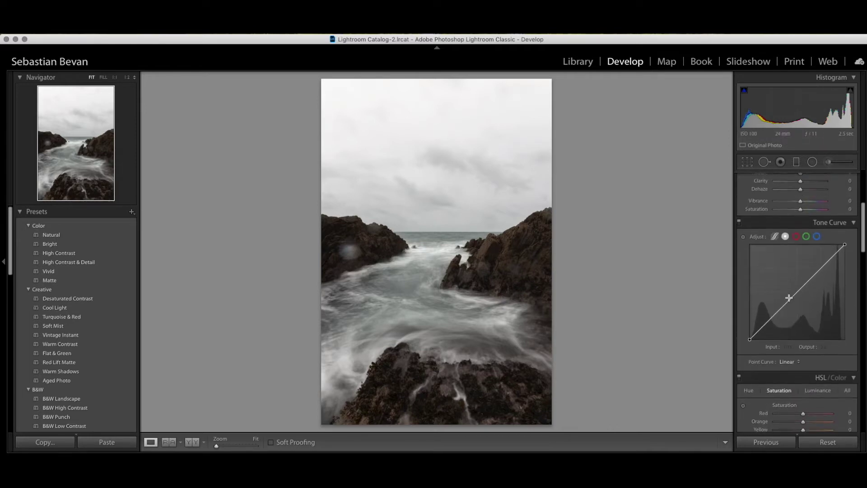
pyautogui.scroll(3, 788, 299)
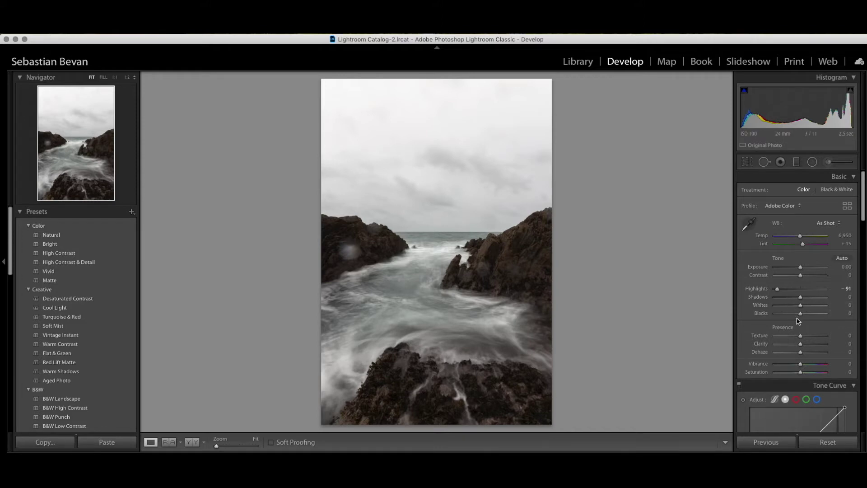
# Raise Dehaze to +25 and lift Shadows to +37 to reveal rock detail.
pyautogui.scroll(-2, 799, 310)
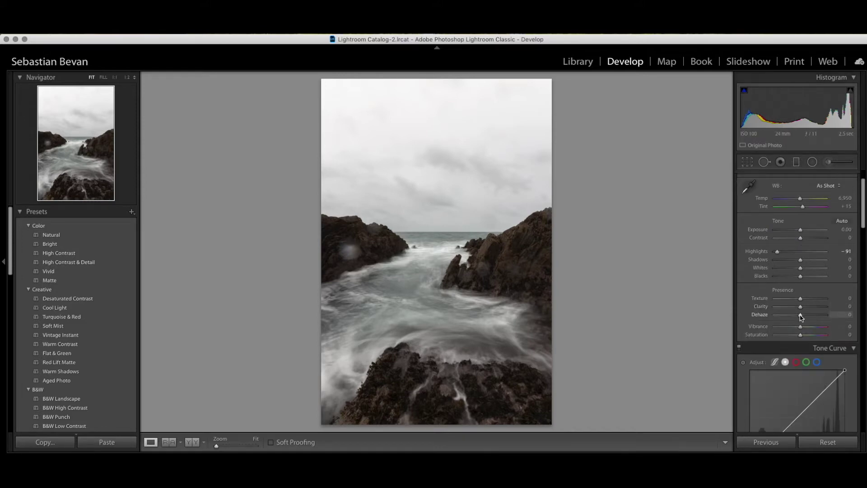
pyautogui.moveTo(800, 317); pyautogui.dragTo(804, 317)
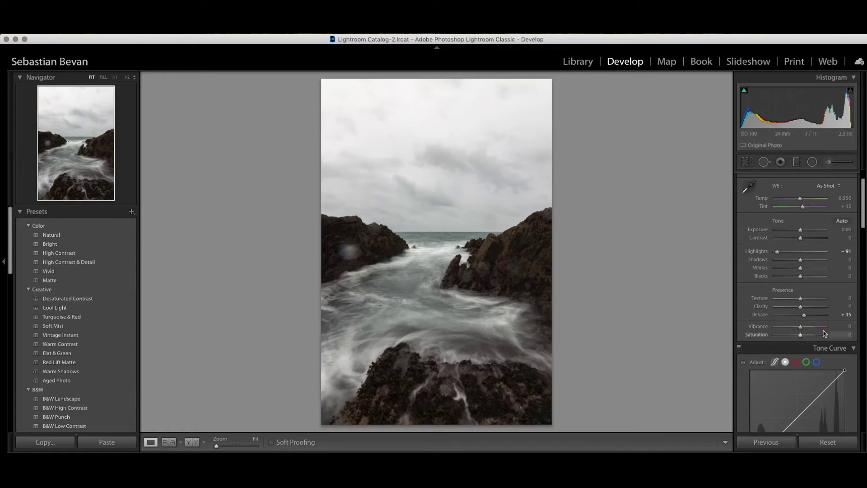
pyautogui.moveTo(805, 316); pyautogui.dragTo(807, 318)
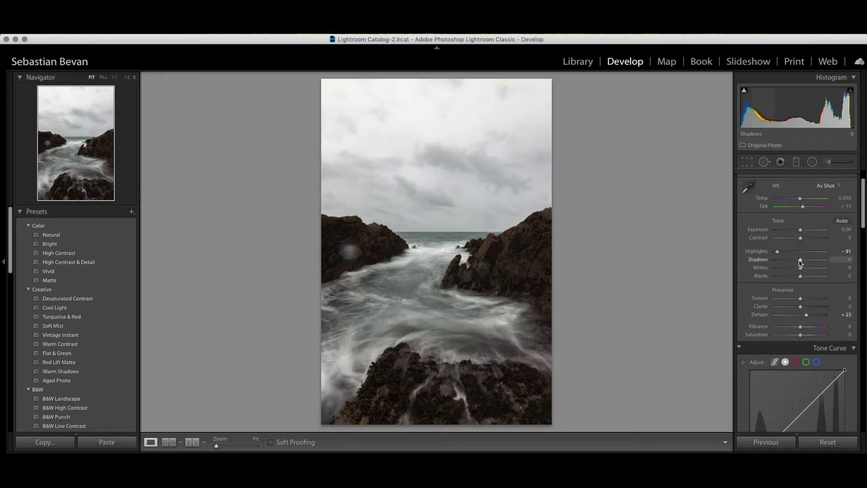
pyautogui.moveTo(801, 261); pyautogui.dragTo(810, 261)
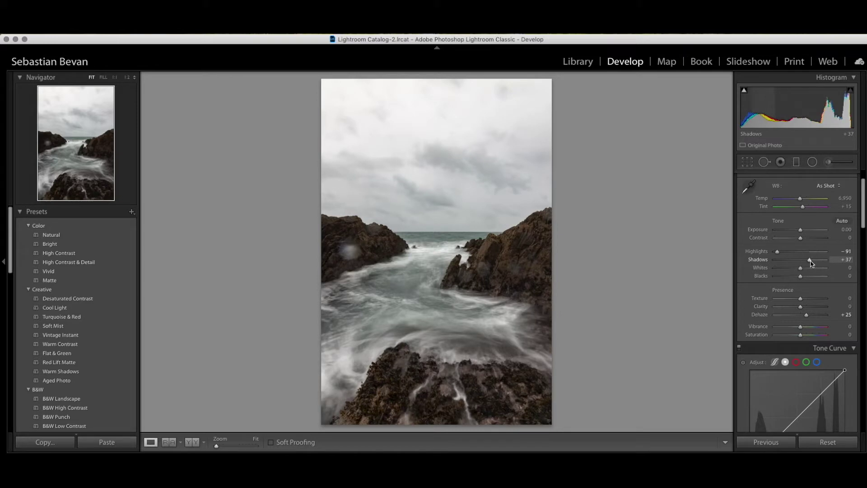
# Cool the white balance to Temp 6,850 and reduce Vibrance to -10.
pyautogui.scroll(2, 802, 280)
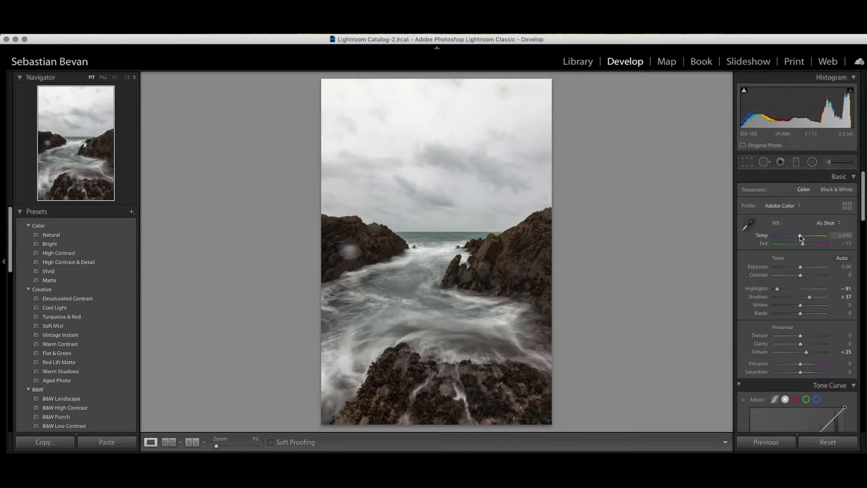
pyautogui.moveTo(800, 236); pyautogui.dragTo(800, 236)
pyautogui.scroll(-2, 801, 238)
pyautogui.scroll(-4, 801, 244)
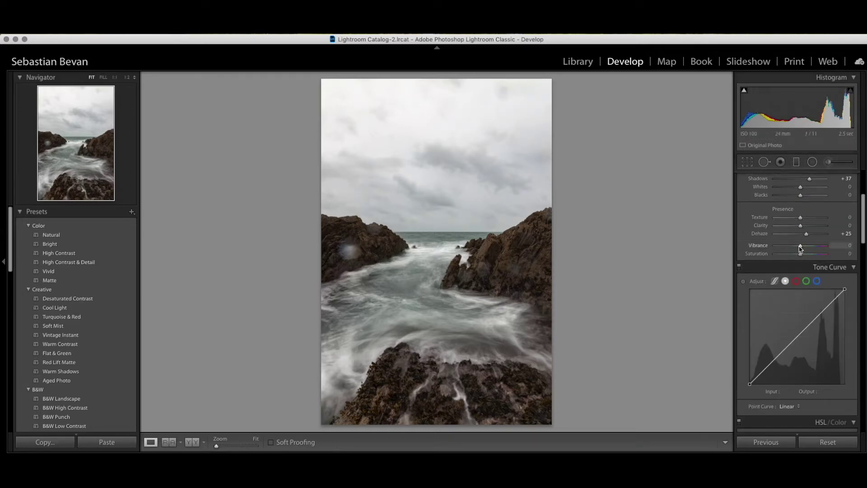
pyautogui.moveTo(800, 246); pyautogui.dragTo(799, 246)
# Raise Clarity to +30, then bring it back down to +20.
pyautogui.scroll(2, 802, 254)
pyautogui.scroll(1, 803, 253)
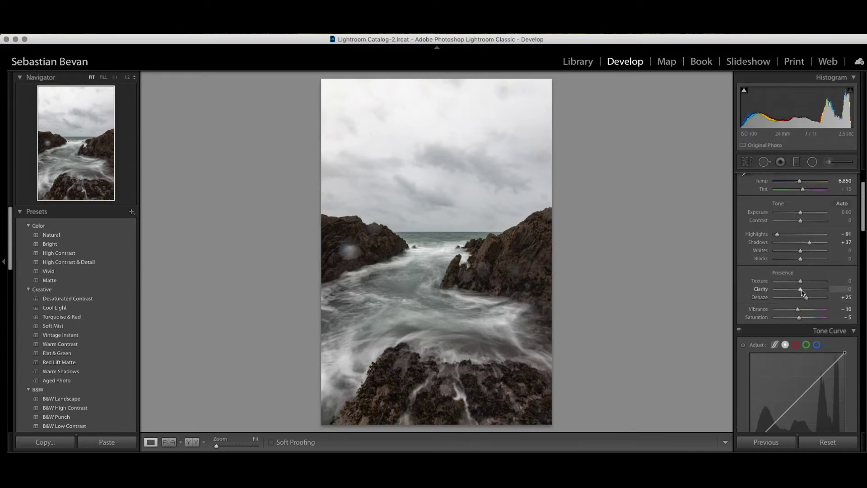
pyautogui.moveTo(802, 292); pyautogui.dragTo(804, 292)
pyautogui.moveTo(802, 292); pyautogui.dragTo(809, 292)
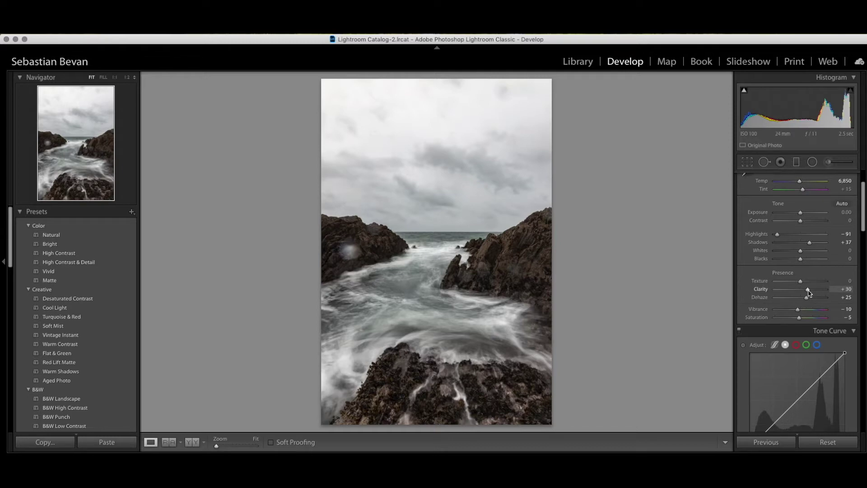
pyautogui.hotkey('shift', 'Down')
pyautogui.scroll(2, 817, 236)
pyautogui.scroll(1, 817, 236)
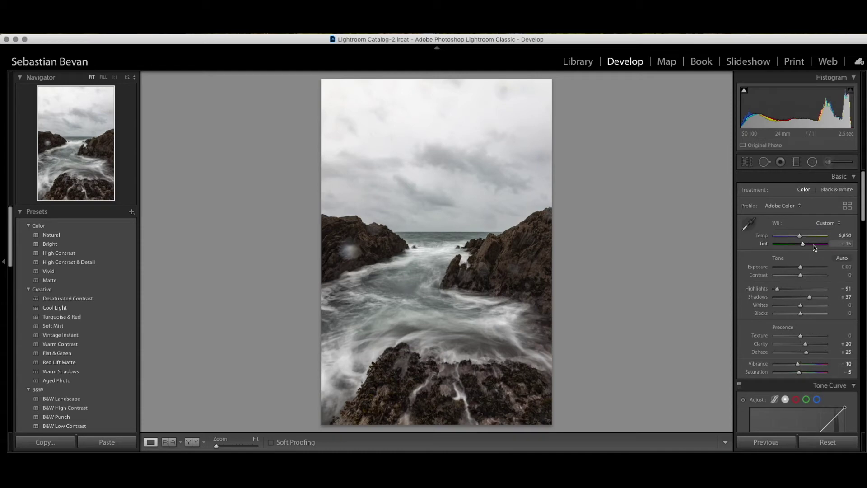
# Start an Adjustment Brush mask with the overlay shown and paint across the upper sky.
pyautogui.click(829, 163)
pyautogui.scroll(1, 461, 182)
pyautogui.click(224, 442)
pyautogui.scroll(4, 465, 142)
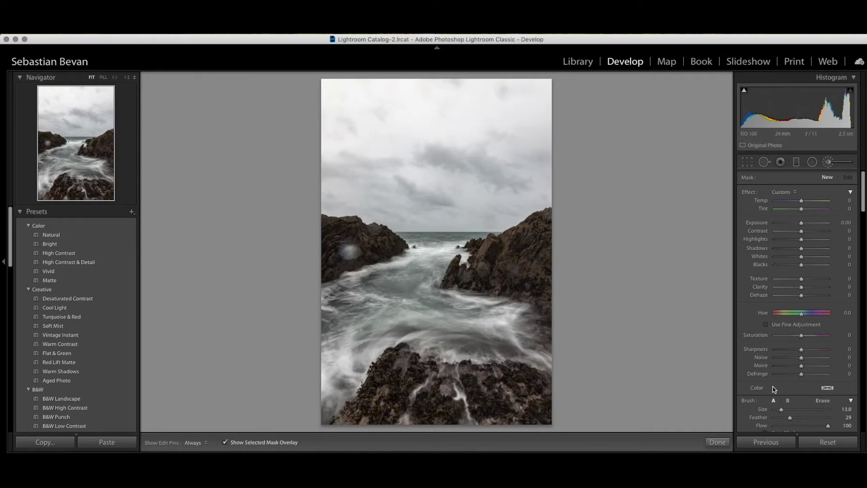
pyautogui.scroll(-3, 765, 388)
pyautogui.scroll(3, 442, 139)
pyautogui.moveTo(334, 96)
pyautogui.mouseDown()
pyautogui.moveTo(437, 122)
pyautogui.moveTo(406, 170)
pyautogui.moveTo(550, 177)
pyautogui.mouseUp()
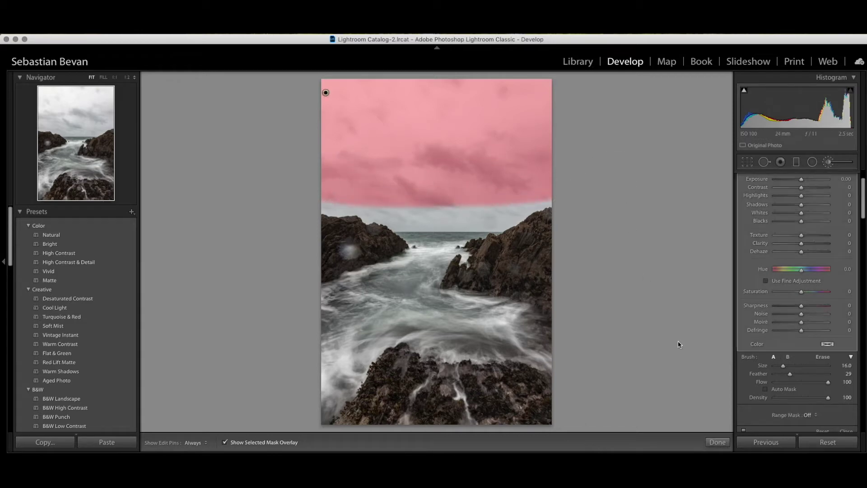
# With Auto Mask on, extend the sky mask down to the horizon and along the rock edges.
pyautogui.click(766, 390)
pyautogui.scroll(-2, 483, 194)
pyautogui.press('h')
pyautogui.moveTo(506, 208)
pyautogui.mouseDown()
pyautogui.moveTo(317, 198)
pyautogui.moveTo(346, 199)
pyautogui.mouseUp()
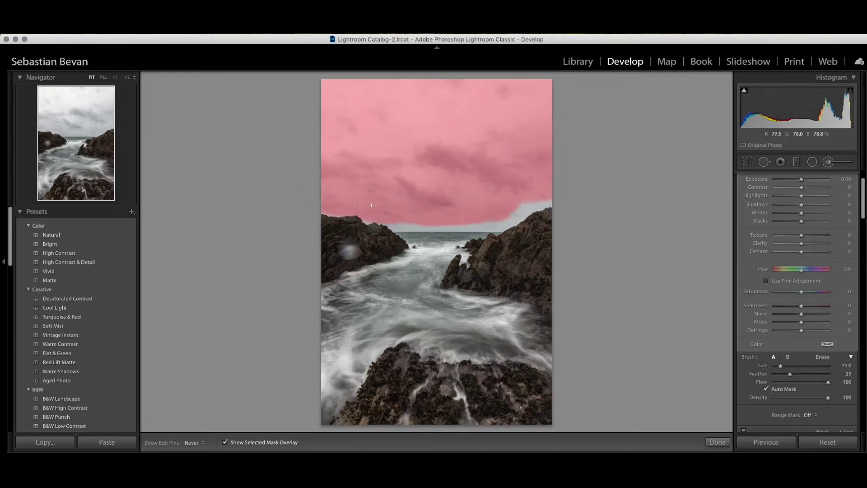
pyautogui.moveTo(430, 213); pyautogui.dragTo(611, 179)
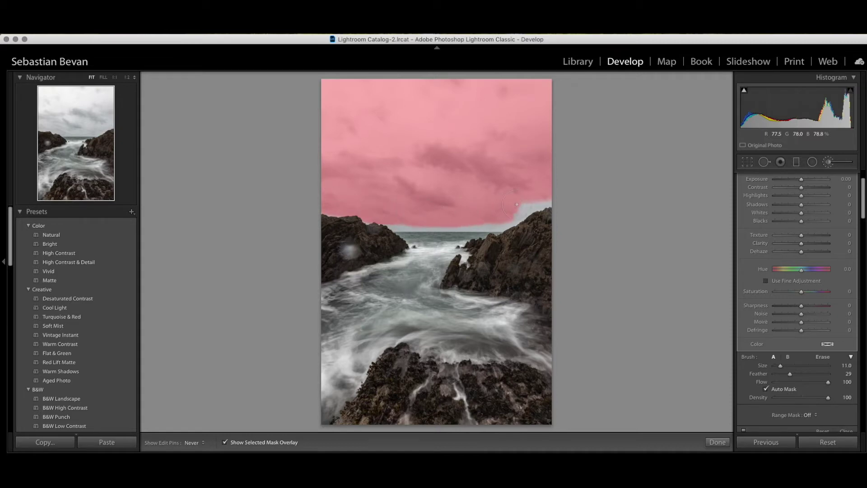
pyautogui.press('h')
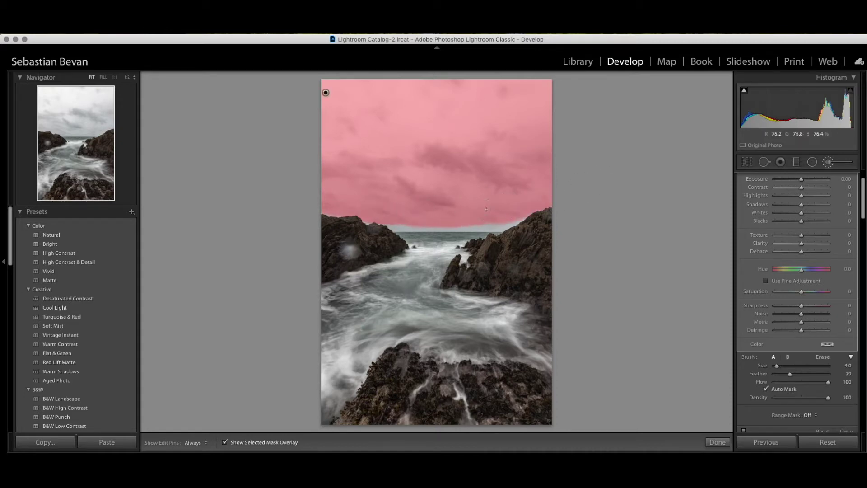
pyautogui.press('h')
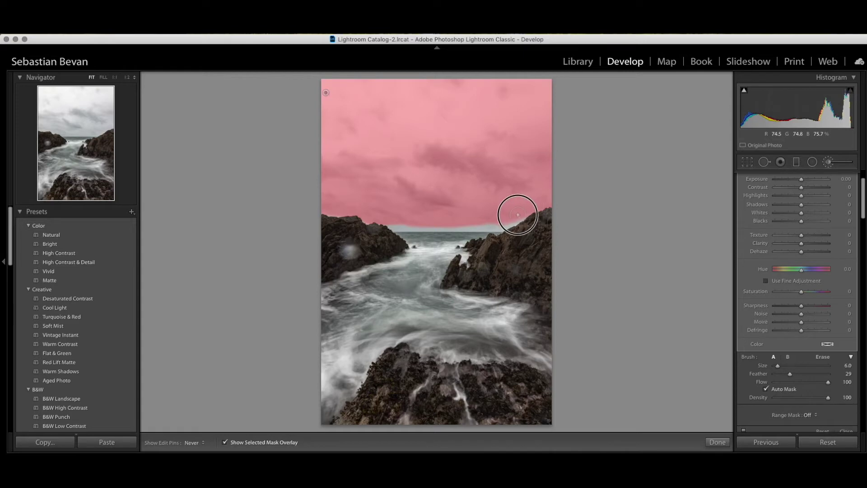
pyautogui.moveTo(474, 226); pyautogui.dragTo(386, 222)
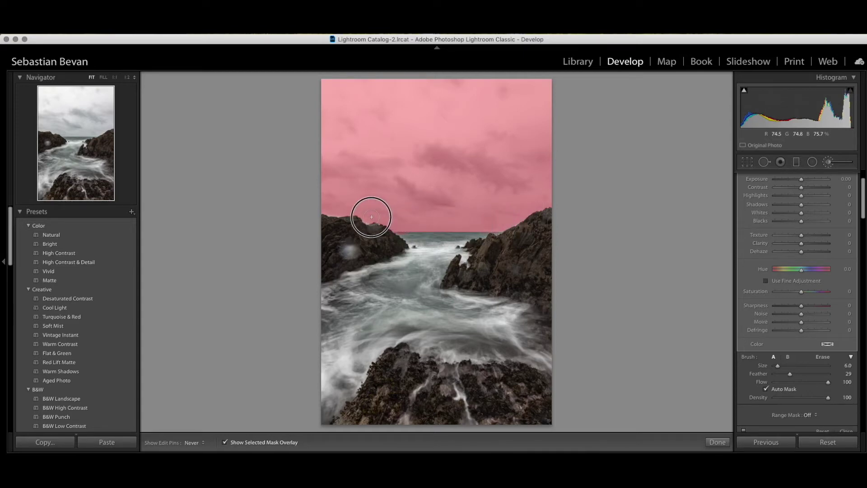
pyautogui.moveTo(387, 223); pyautogui.dragTo(321, 208)
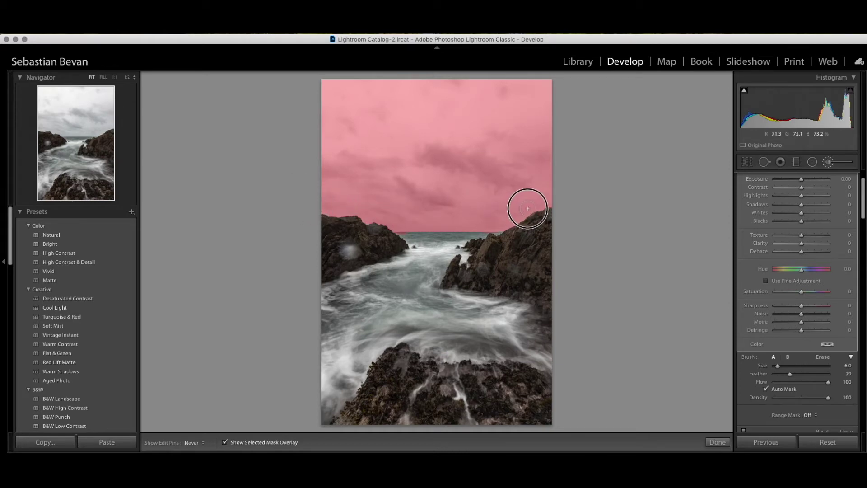
pyautogui.press('h')
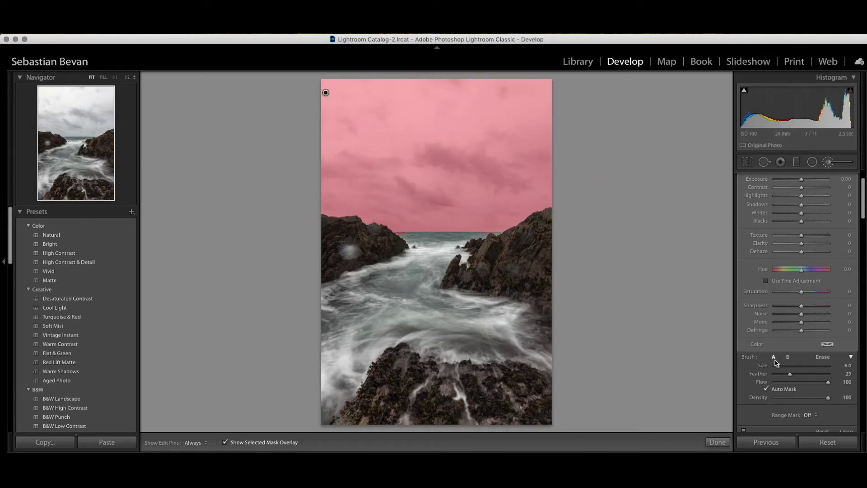
# Switch the brush to Erase to tidy the mask edges, then hide the overlay.
pyautogui.click(822, 357)
pyautogui.press('h')
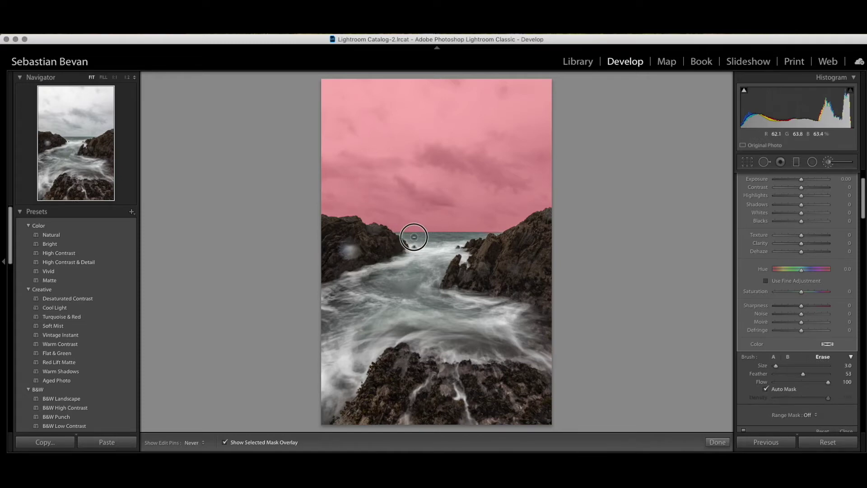
pyautogui.press('h')
pyautogui.press('h')
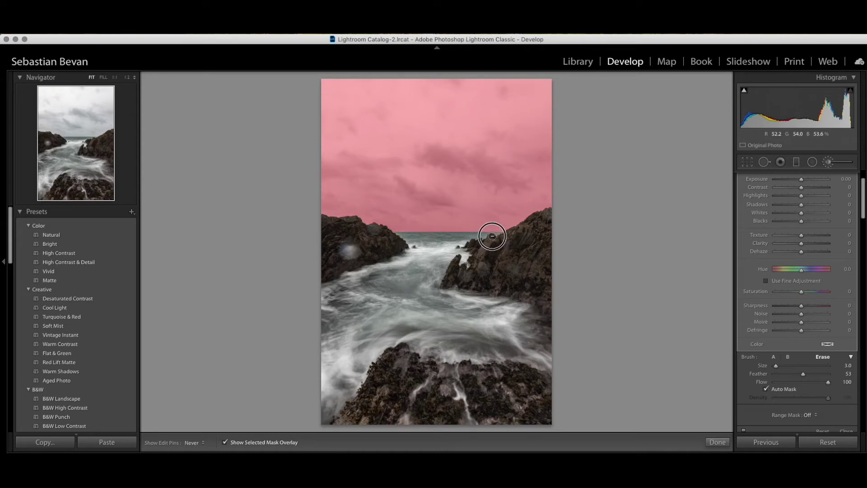
pyautogui.press('h')
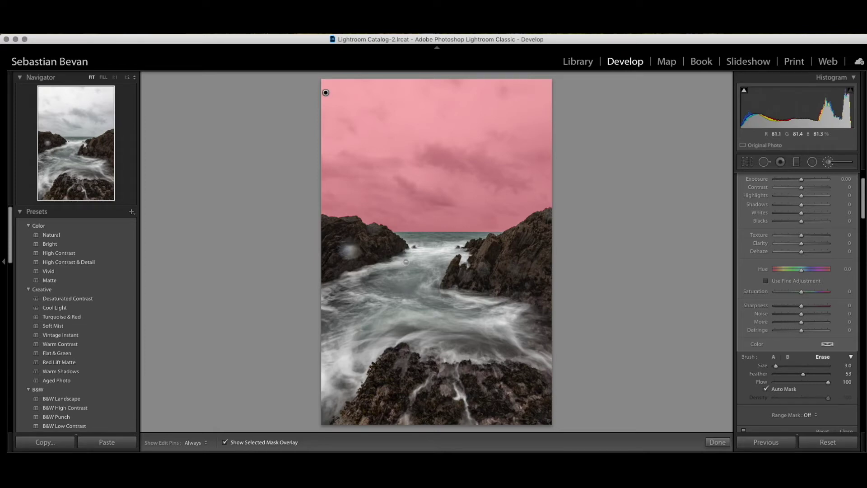
pyautogui.click(225, 442)
# Set the sky mask's Contrast to +35, Clarity to +50 and Dehaze to 21.
pyautogui.scroll(4, 808, 307)
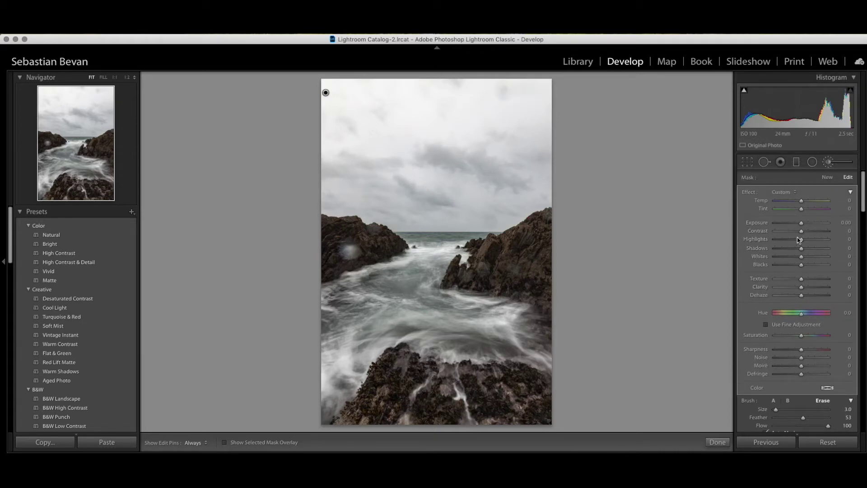
pyautogui.moveTo(802, 231); pyautogui.dragTo(812, 235)
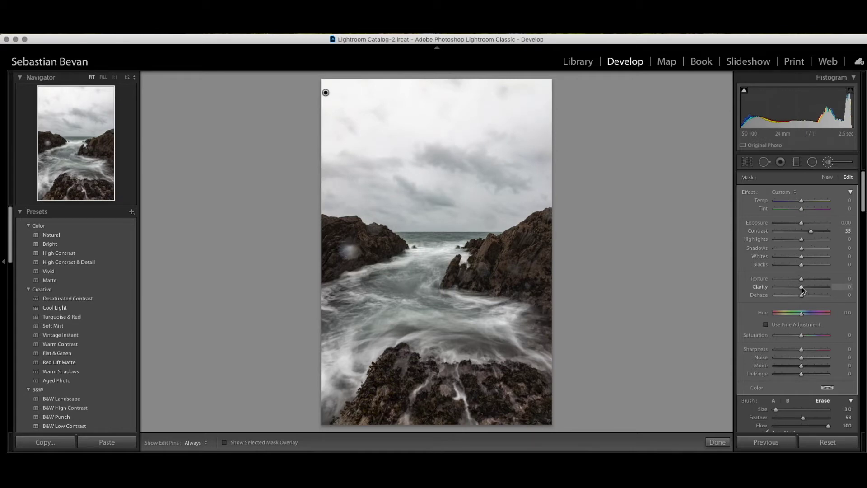
pyautogui.moveTo(806, 290); pyautogui.dragTo(816, 290)
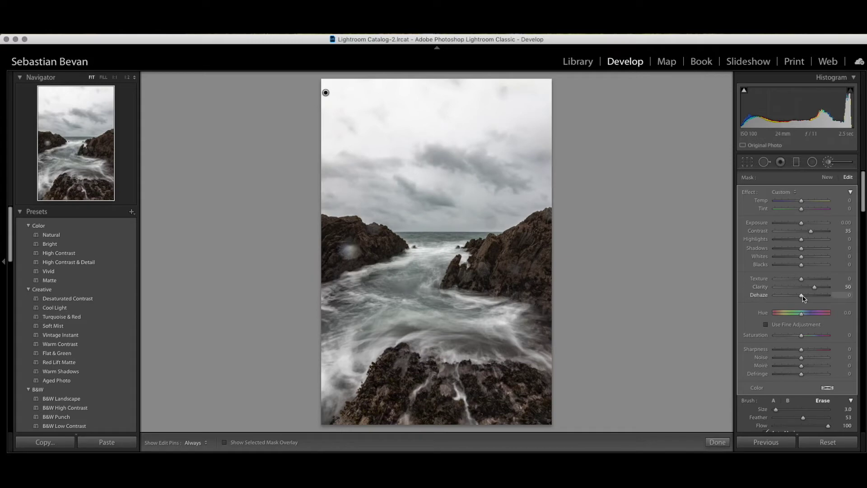
pyautogui.moveTo(802, 296); pyautogui.dragTo(807, 296)
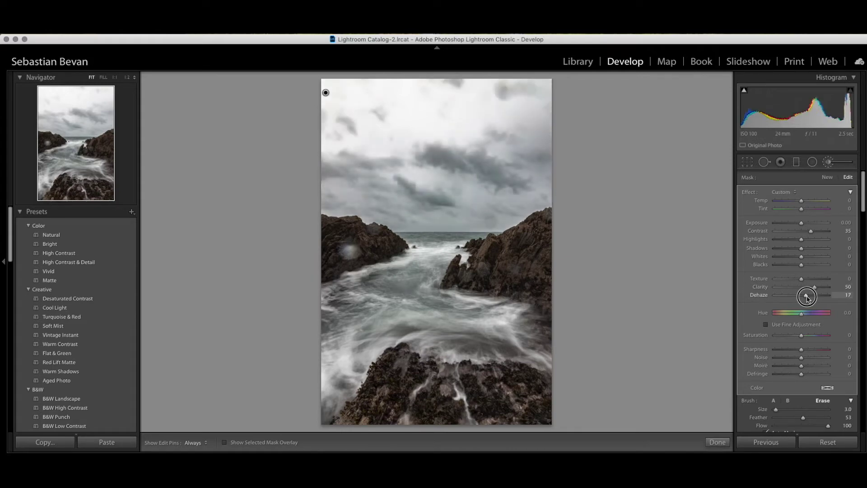
pyautogui.moveTo(807, 297); pyautogui.dragTo(808, 298)
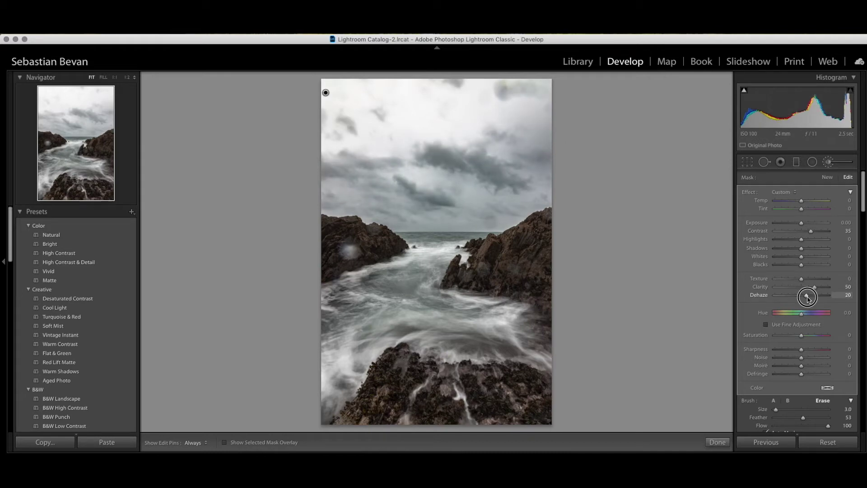
pyautogui.moveTo(808, 299); pyautogui.dragTo(809, 299)
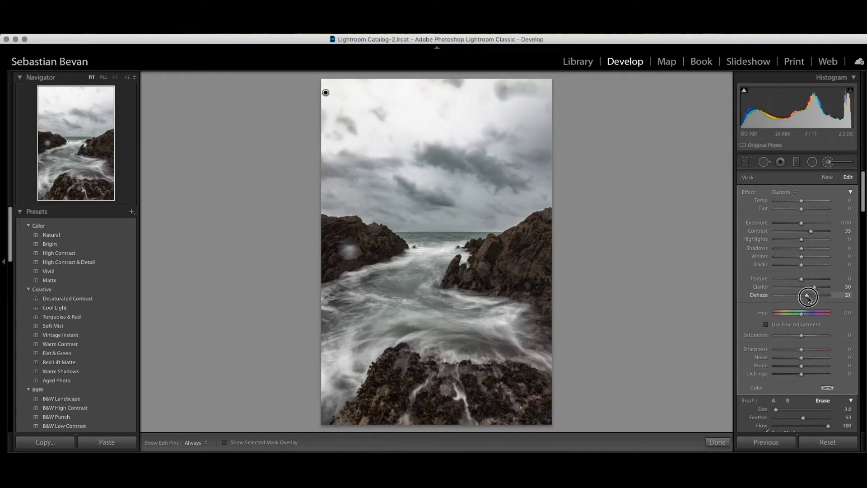
pyautogui.moveTo(809, 299); pyautogui.dragTo(808, 299)
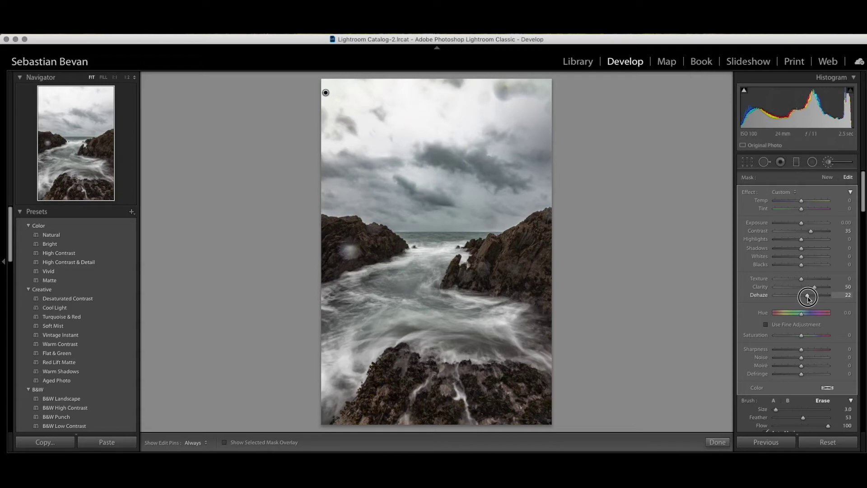
# Add Noise 45 and Saturation -21 to the sky mask, then switch it off to compare.
pyautogui.scroll(-1, 808, 299)
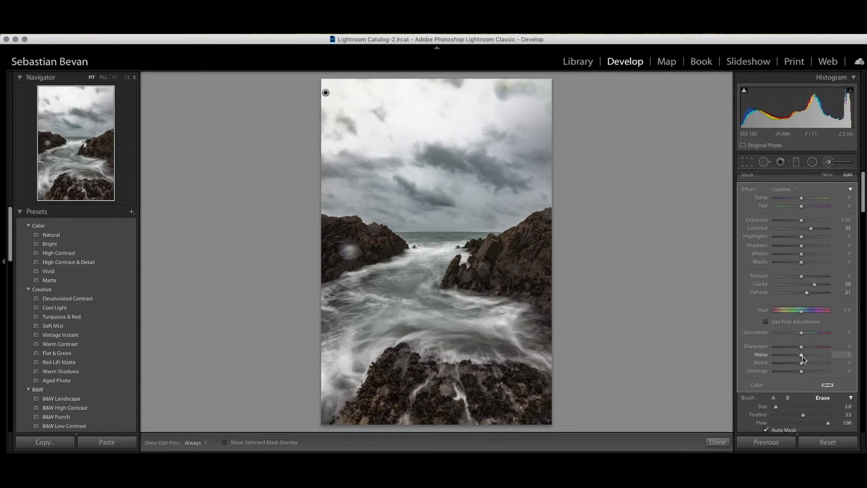
pyautogui.moveTo(802, 357); pyautogui.dragTo(815, 359)
pyautogui.click(798, 334)
pyautogui.scroll(-5, 797, 335)
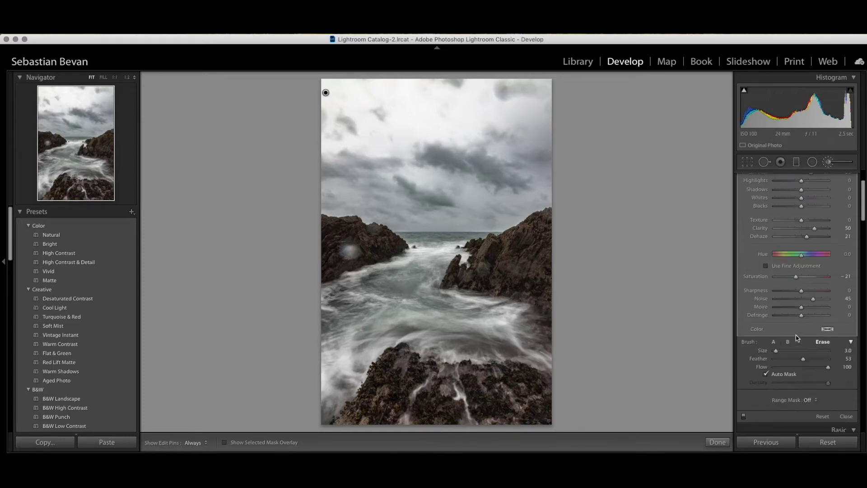
pyautogui.click(744, 389)
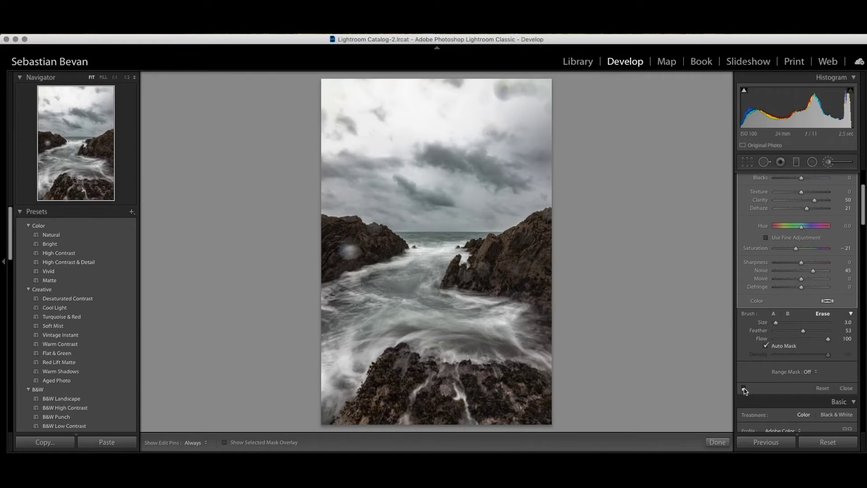
# Re-enable the sky adjustment, pull its Highlights down to -52 and reset Whites to 0.
pyautogui.click(744, 389)
pyautogui.scroll(3, 768, 344)
pyautogui.scroll(2, 786, 293)
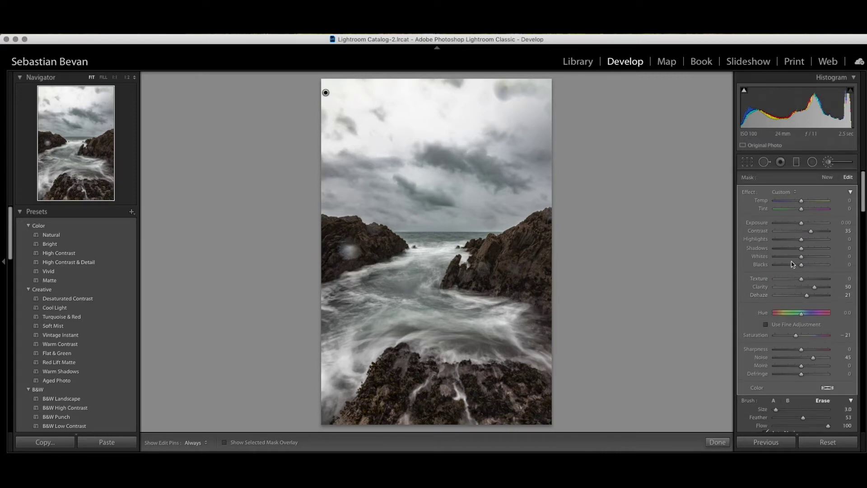
pyautogui.moveTo(802, 240)
pyautogui.mouseDown()
pyautogui.moveTo(788, 240)
pyautogui.moveTo(798, 258)
pyautogui.mouseUp()
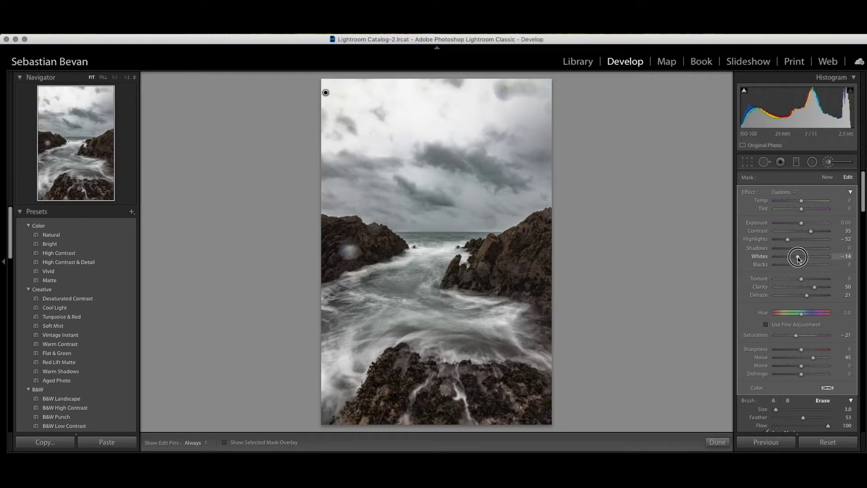
pyautogui.doubleClick(798, 257)
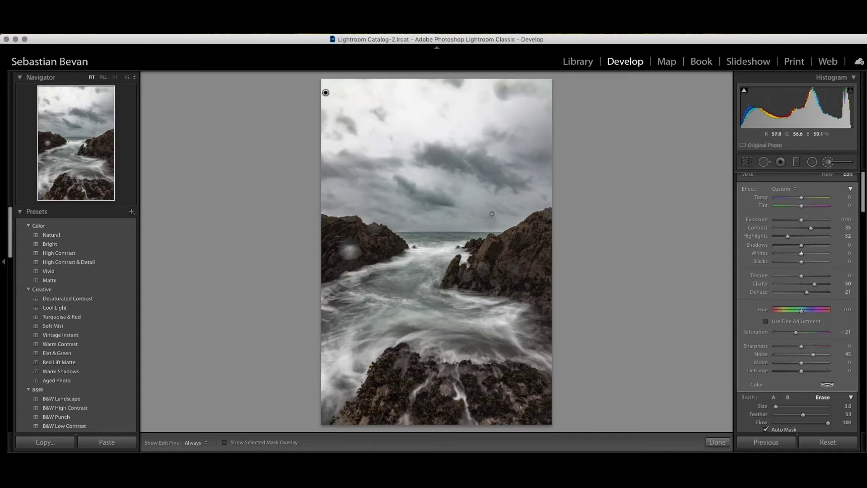
# Toggle the sky adjustment off and on to compare, then finish the sky brush edit.
pyautogui.scroll(-5, 780, 377)
pyautogui.scroll(-8, 780, 377)
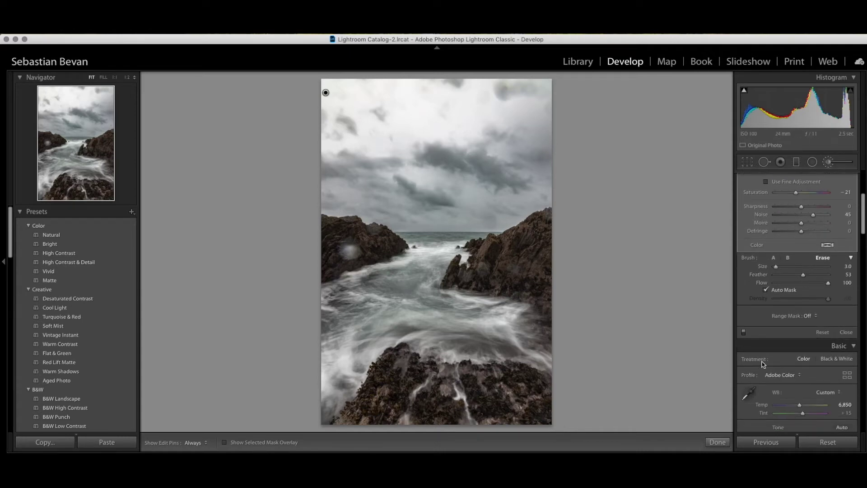
pyautogui.click(744, 332)
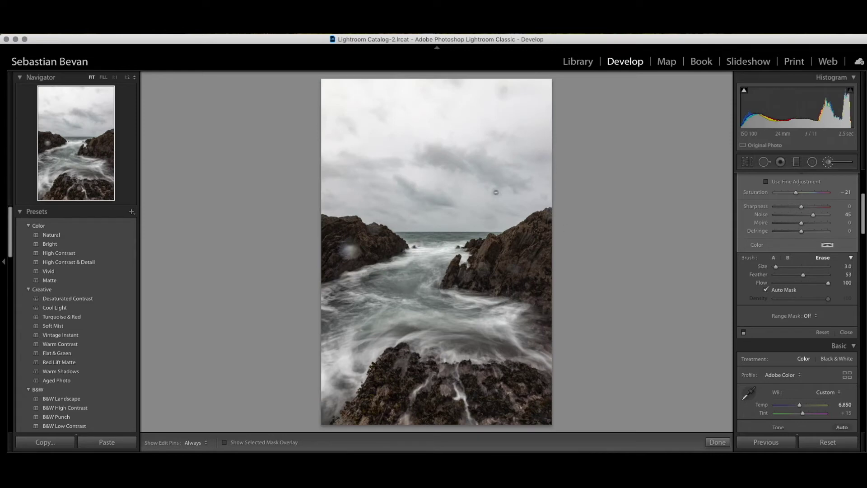
pyautogui.click(744, 332)
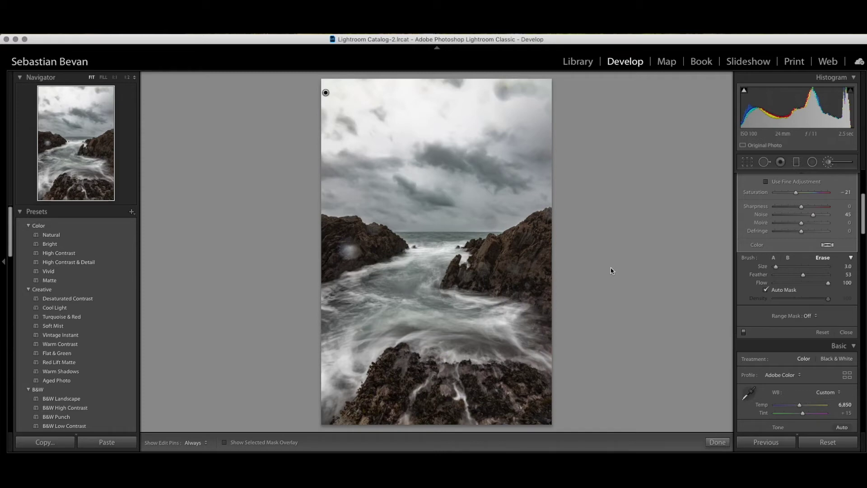
pyautogui.click(828, 162)
# Start a new, larger brush mask with red overlay and paint over the foreground and side rocks.
pyautogui.press('k')
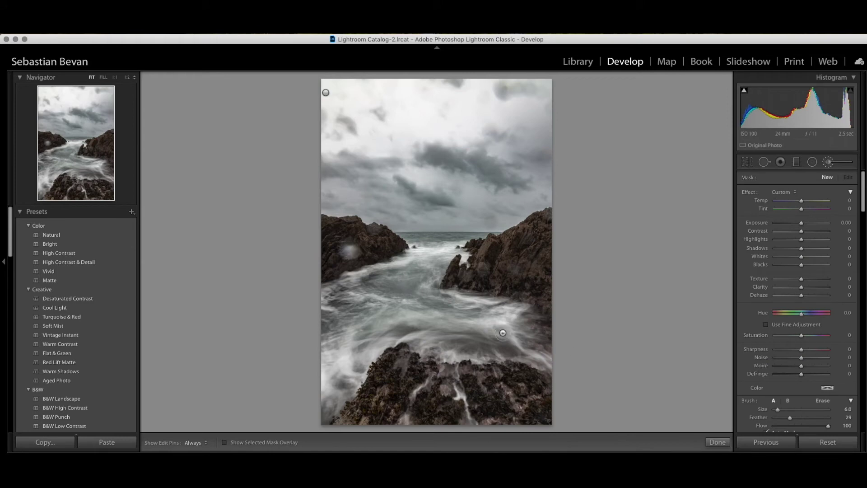
pyautogui.press(']')
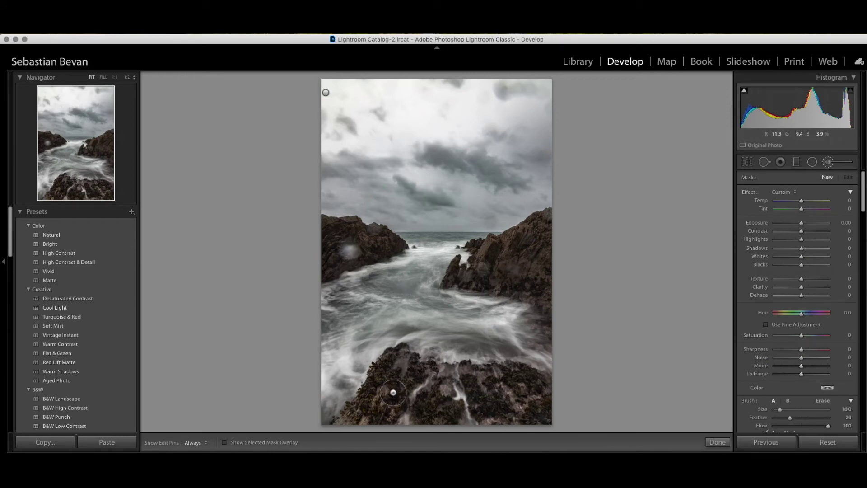
pyautogui.click(225, 443)
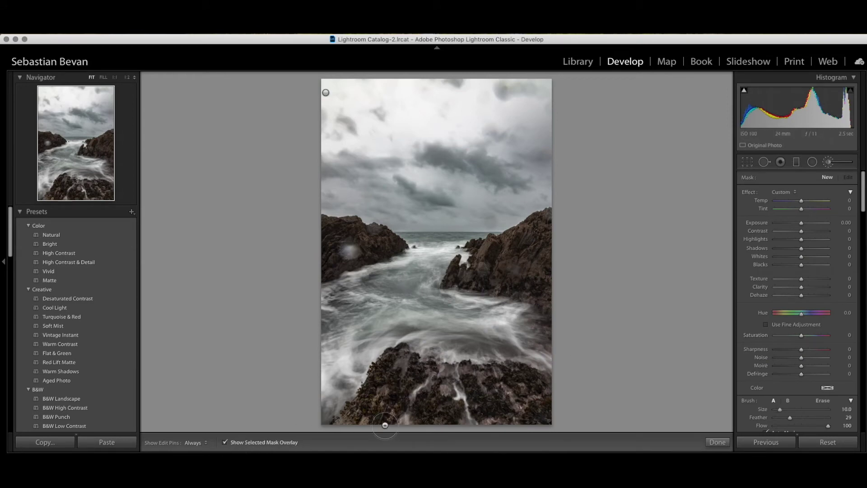
pyautogui.press('h')
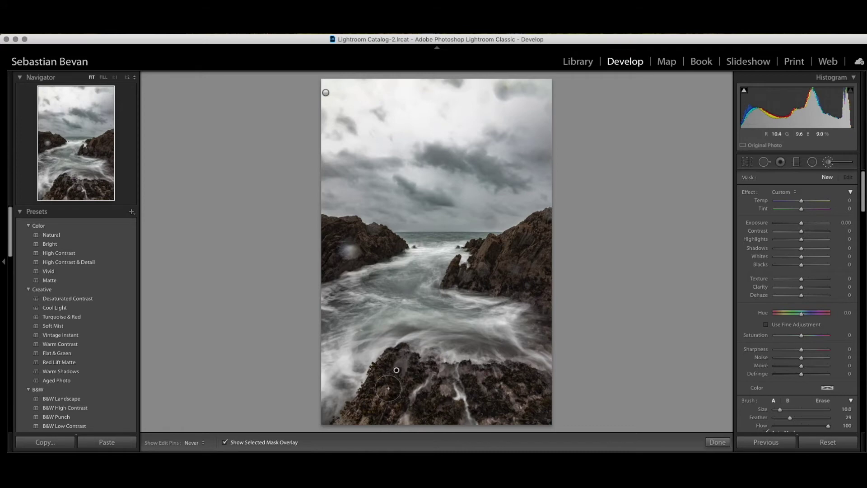
pyautogui.moveTo(398, 361)
pyautogui.mouseDown()
pyautogui.moveTo(380, 399)
pyautogui.moveTo(540, 411)
pyautogui.mouseUp()
pyautogui.scroll(-2, 797, 317)
pyautogui.moveTo(497, 260)
pyautogui.mouseDown()
pyautogui.moveTo(550, 236)
pyautogui.moveTo(537, 289)
pyautogui.mouseUp()
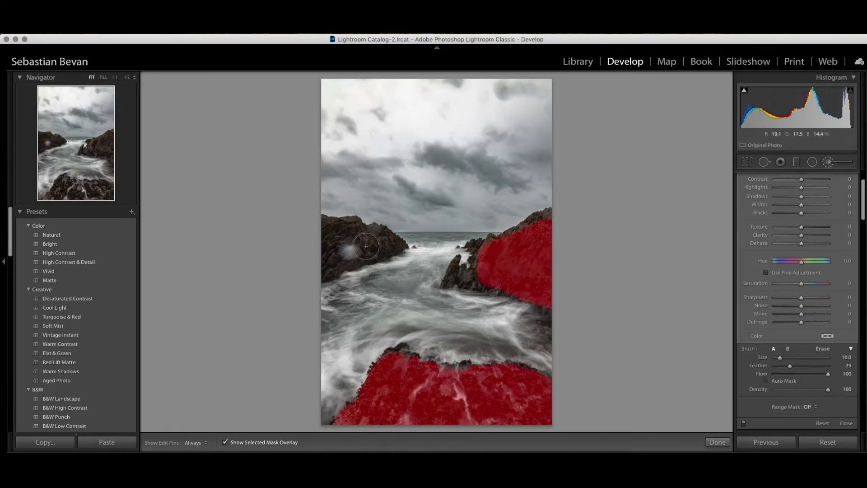
pyautogui.moveTo(380, 234); pyautogui.dragTo(343, 262)
# With Auto Mask and a smaller brush, cover the left rock edge and middle rocks, then hide the overlay.
pyautogui.press('a')
pyautogui.press('[')
pyautogui.press('[')
pyautogui.press('[')
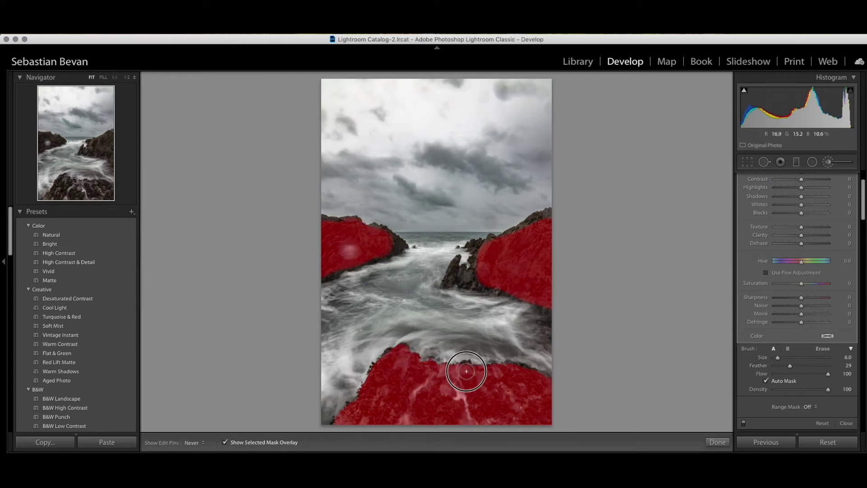
pyautogui.moveTo(325, 276)
pyautogui.mouseDown()
pyautogui.moveTo(385, 234)
pyautogui.moveTo(314, 217)
pyautogui.mouseUp()
pyautogui.moveTo(538, 294)
pyautogui.mouseDown()
pyautogui.moveTo(456, 273)
pyautogui.moveTo(476, 245)
pyautogui.mouseUp()
pyautogui.press('[')
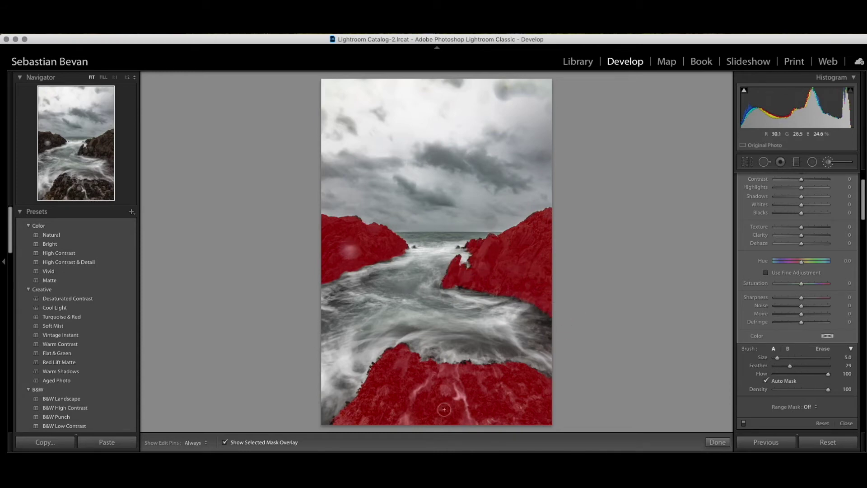
pyautogui.click(224, 442)
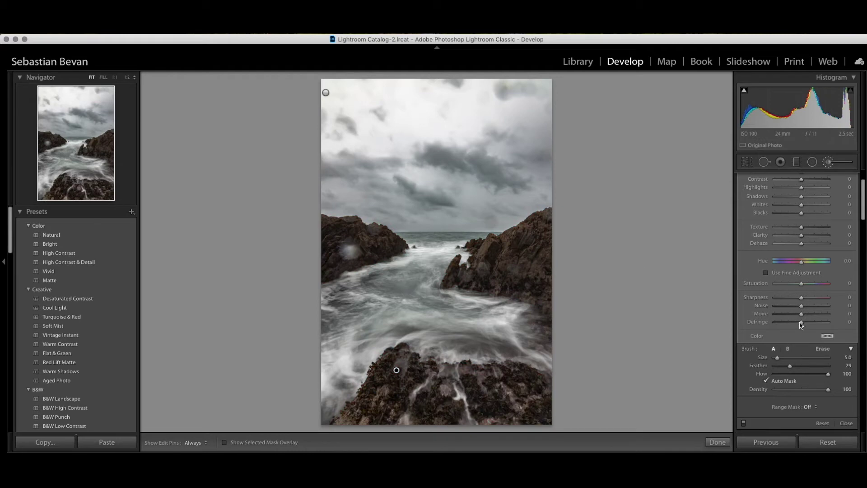
# Lift the rock mask's shadows to 15 and noise reduction to 8, then toggle the mask off.
pyautogui.scroll(3, 797, 312)
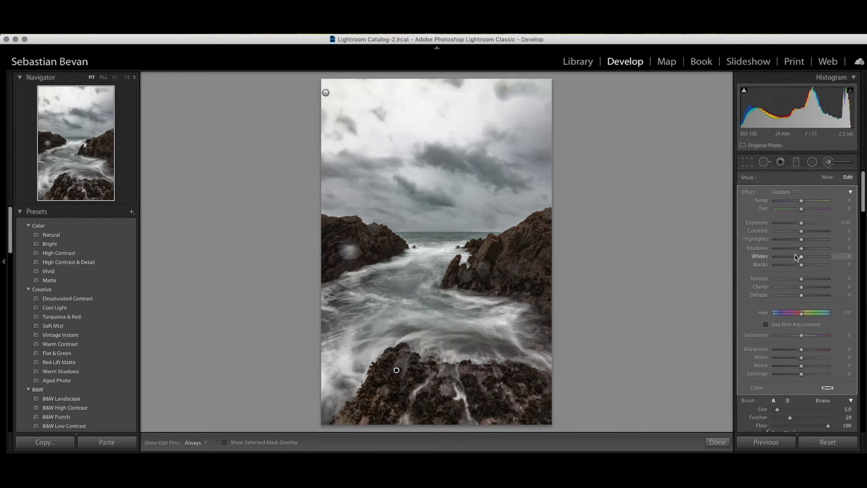
pyautogui.moveTo(802, 252); pyautogui.dragTo(807, 251)
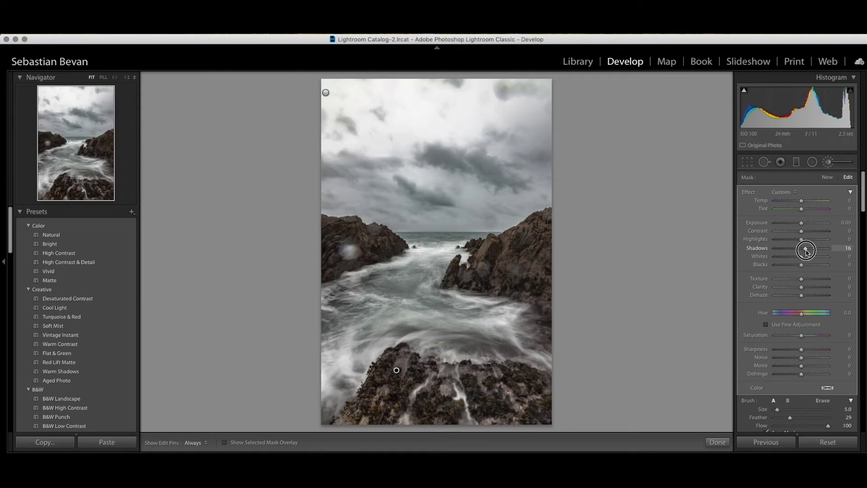
pyautogui.moveTo(807, 252); pyautogui.dragTo(805, 251)
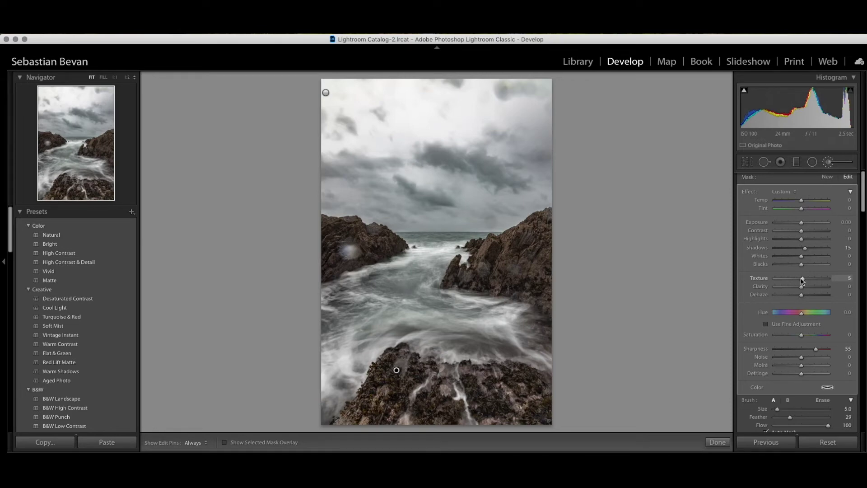
pyautogui.moveTo(802, 360); pyautogui.dragTo(804, 360)
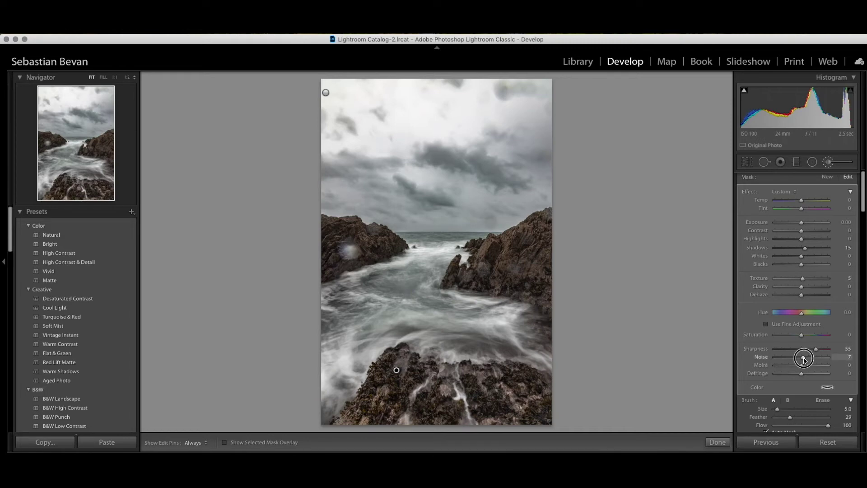
pyautogui.moveTo(804, 360); pyautogui.dragTo(805, 359)
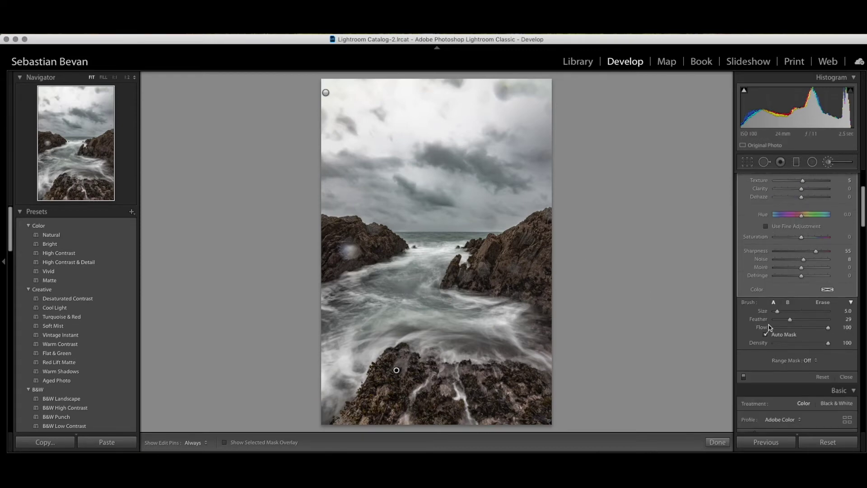
pyautogui.scroll(-2, 757, 379)
pyautogui.scroll(-3, 757, 379)
pyautogui.click(743, 354)
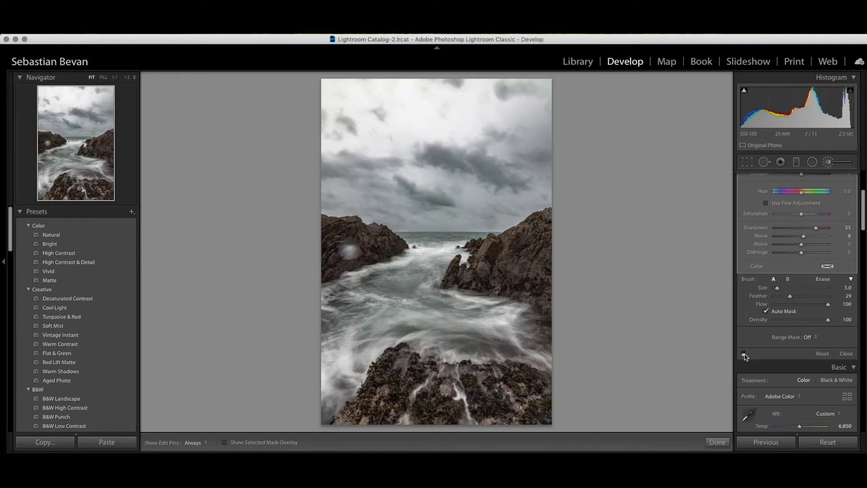
# Toggle the local adjustments on and off to compare the rock edits, leaving them on.
pyautogui.click(744, 355)
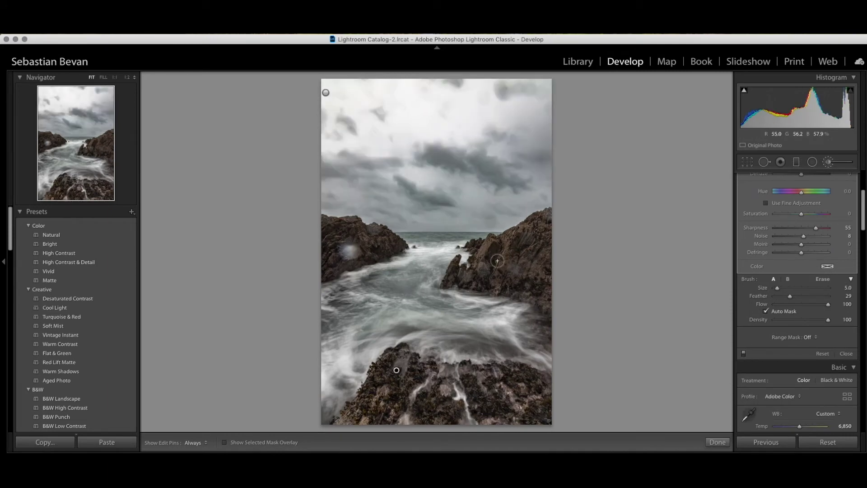
pyautogui.click(744, 354)
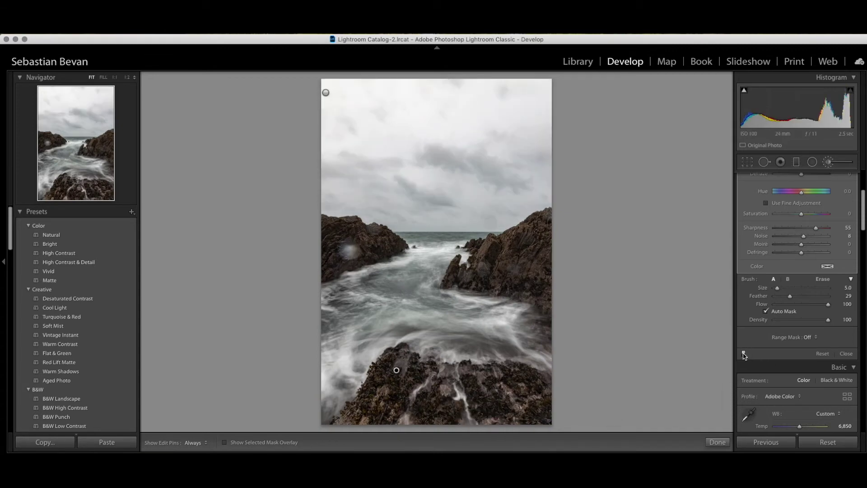
pyautogui.click(744, 354)
pyautogui.scroll(2, 777, 334)
pyautogui.scroll(3, 786, 332)
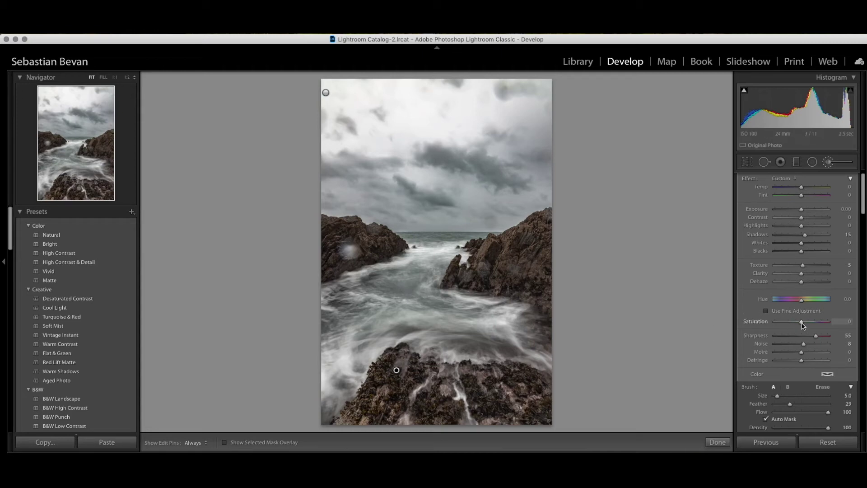
# Raise the rock mask saturation to 39, finish the mask, and show the side-by-side Before/After view.
pyautogui.moveTo(802, 321); pyautogui.dragTo(808, 325)
pyautogui.moveTo(808, 325); pyautogui.dragTo(813, 325)
pyautogui.click(718, 442)
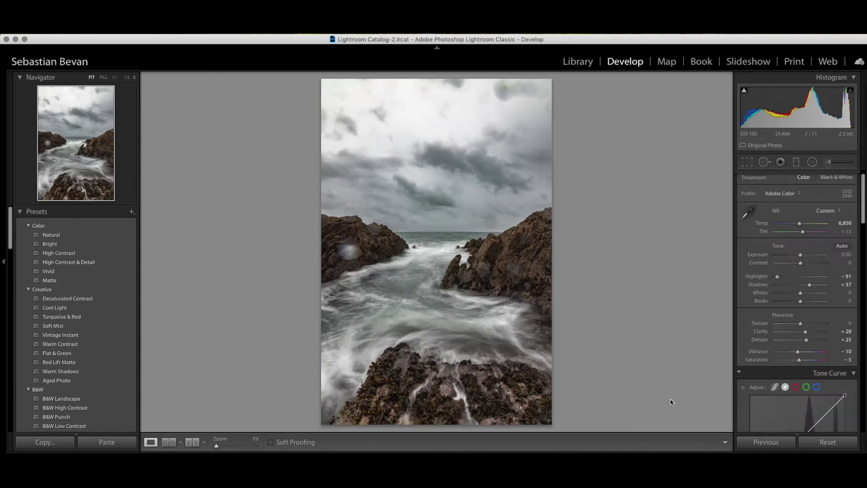
pyautogui.click(198, 444)
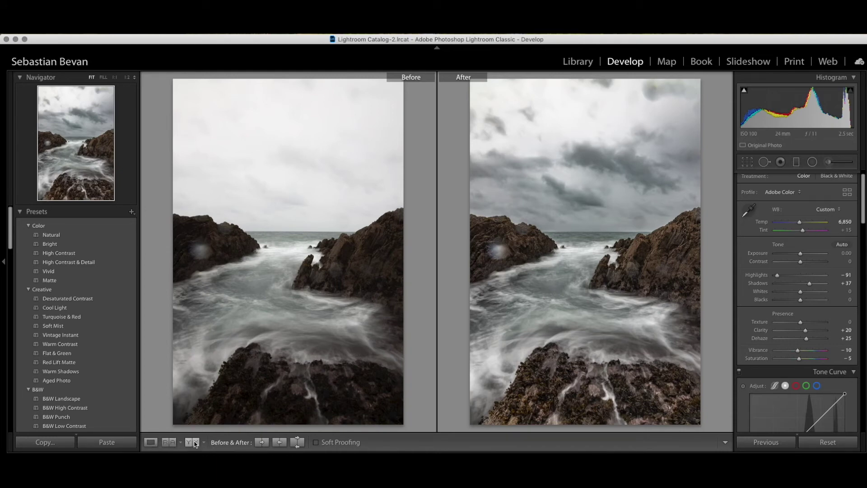
# Cycle through split Before/After layouts, then return to Loupe zoomed 1:2 on the left rock's blemish.
pyautogui.click(195, 443)
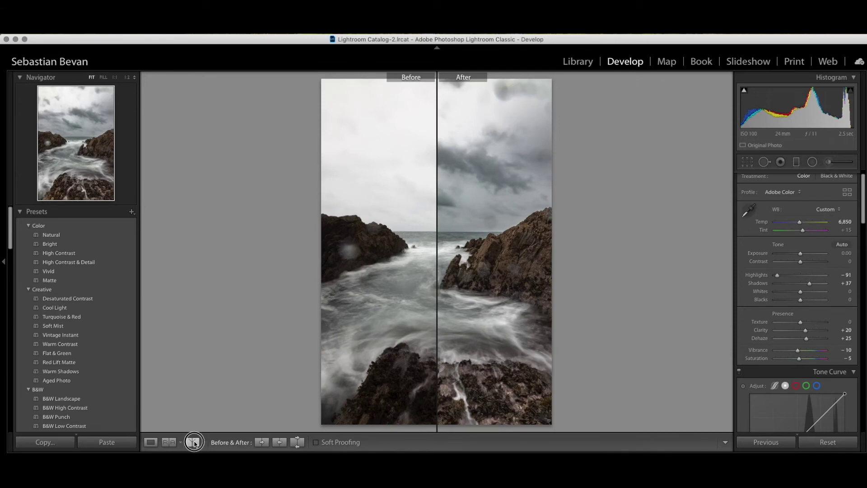
pyautogui.click(194, 443)
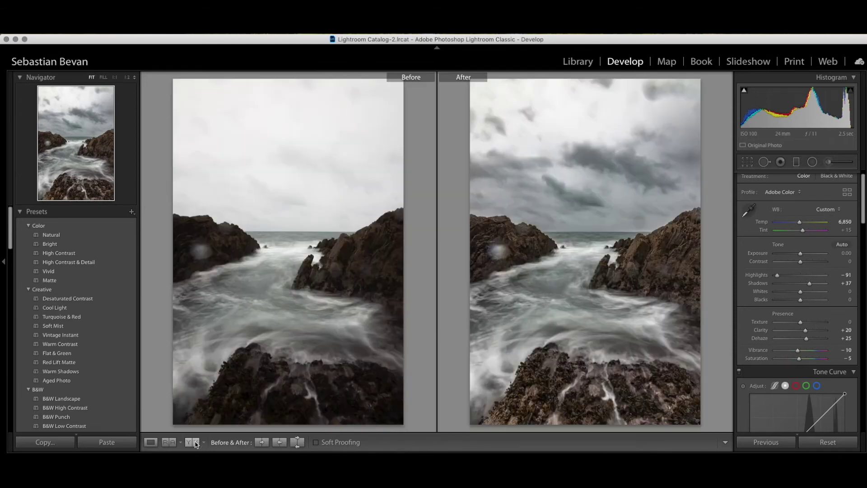
pyautogui.click(151, 442)
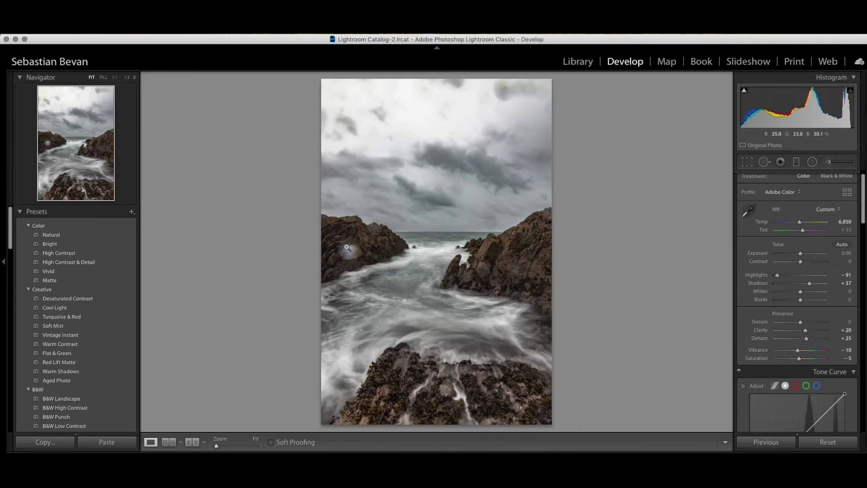
pyautogui.click(371, 246)
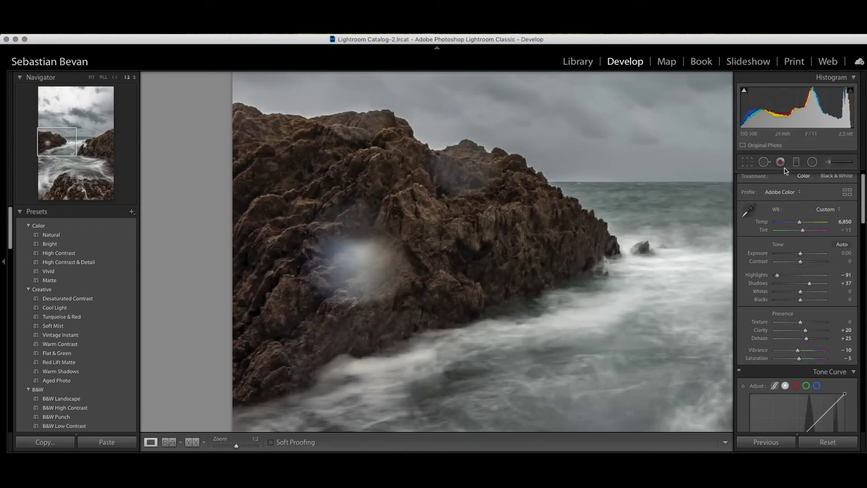
# Switch to Spot Removal and heal the bright blemish on the left rock.
pyautogui.click(829, 163)
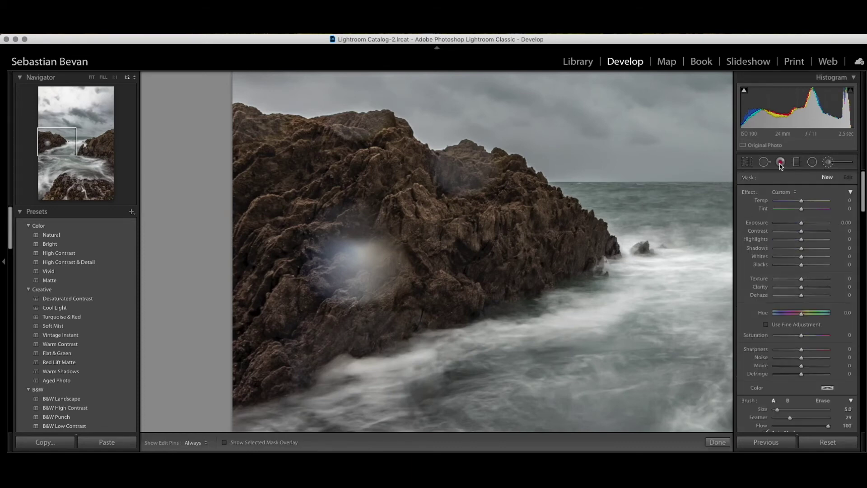
pyautogui.click(764, 162)
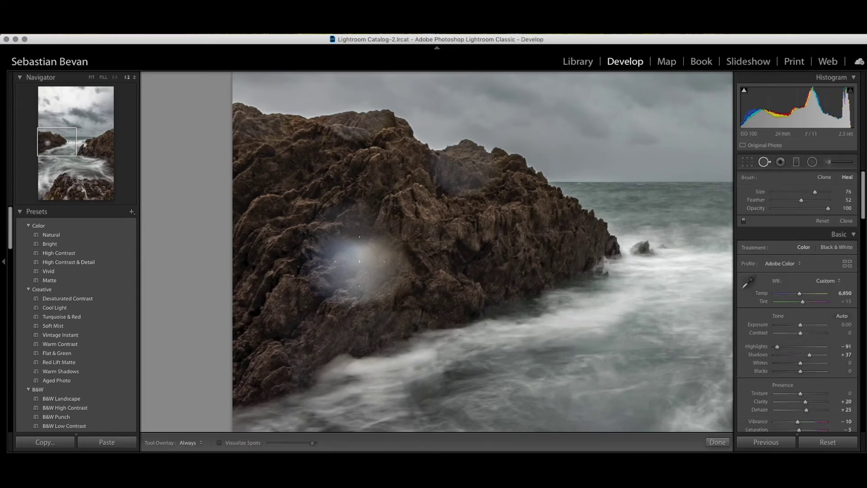
pyautogui.scroll(4, 356, 259)
pyautogui.scroll(-1, 356, 255)
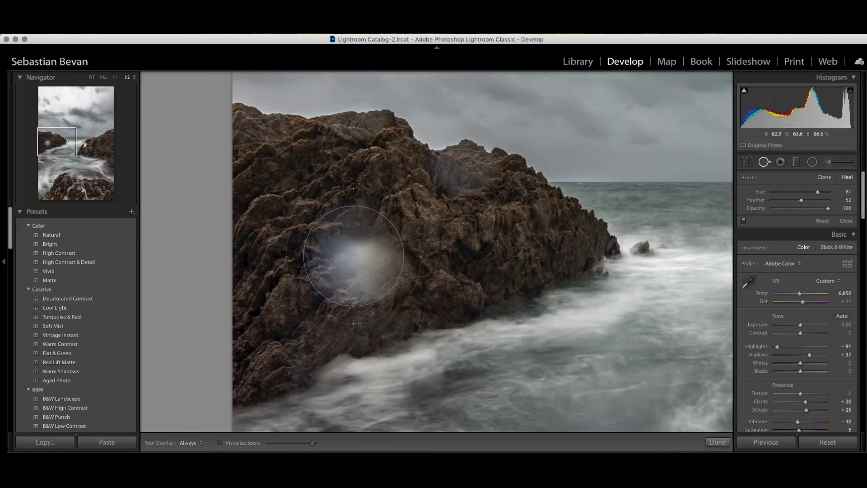
pyautogui.click(353, 256)
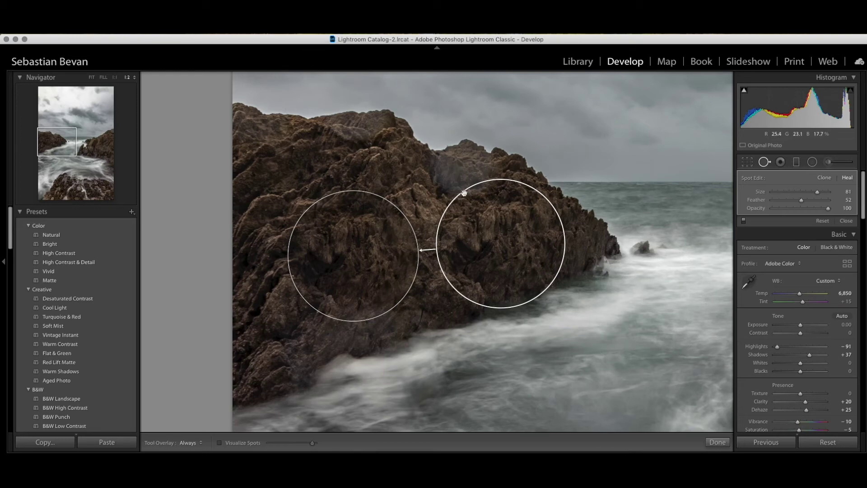
pyautogui.scroll(-3, 458, 176)
# Replace a misplaced heal near the rock's peak, sourcing it from a cleaner rock patch, and finish.
pyautogui.click(465, 175)
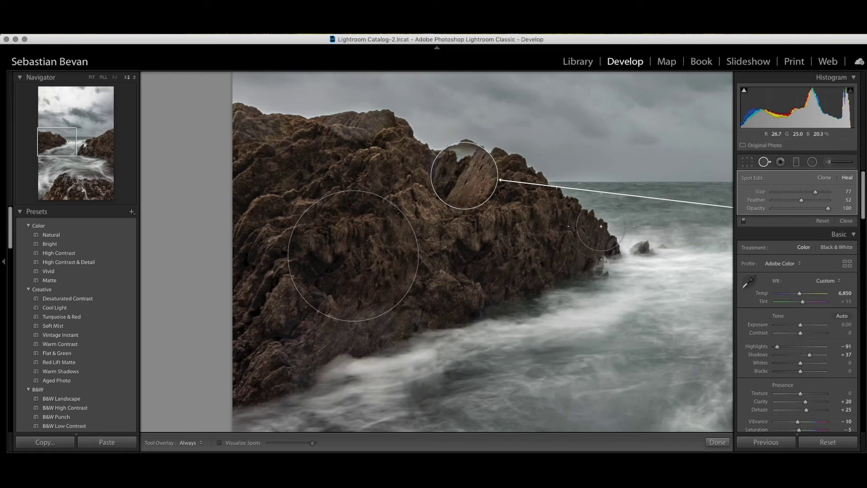
pyautogui.rightClick(461, 173)
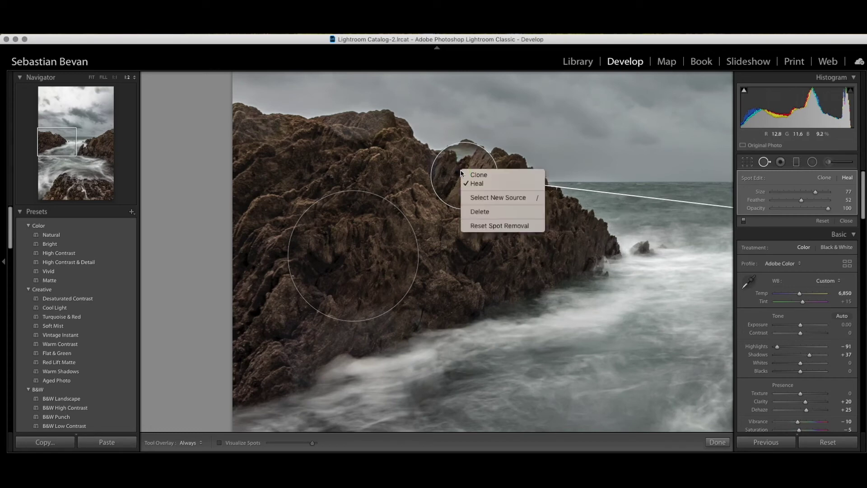
pyautogui.click(488, 212)
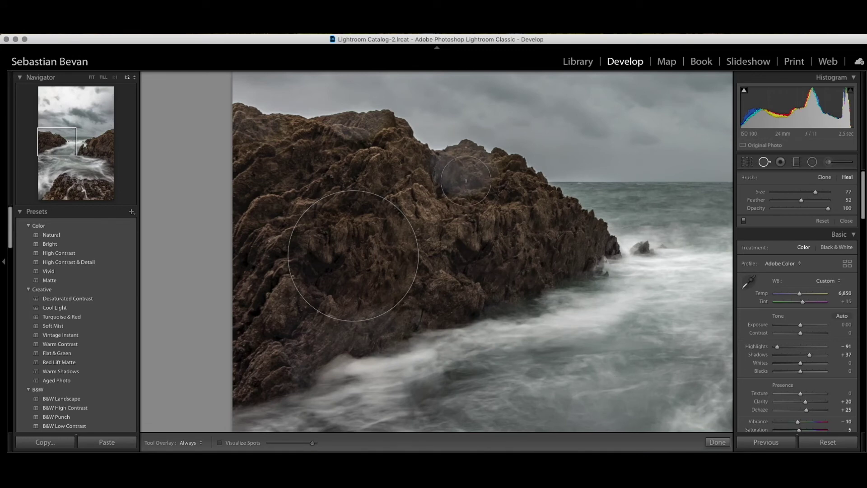
pyautogui.click(466, 181)
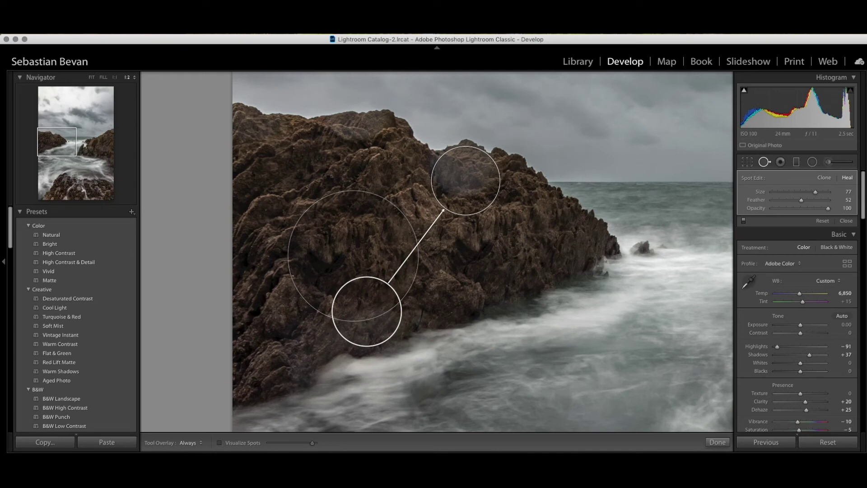
pyautogui.moveTo(377, 302); pyautogui.dragTo(547, 231)
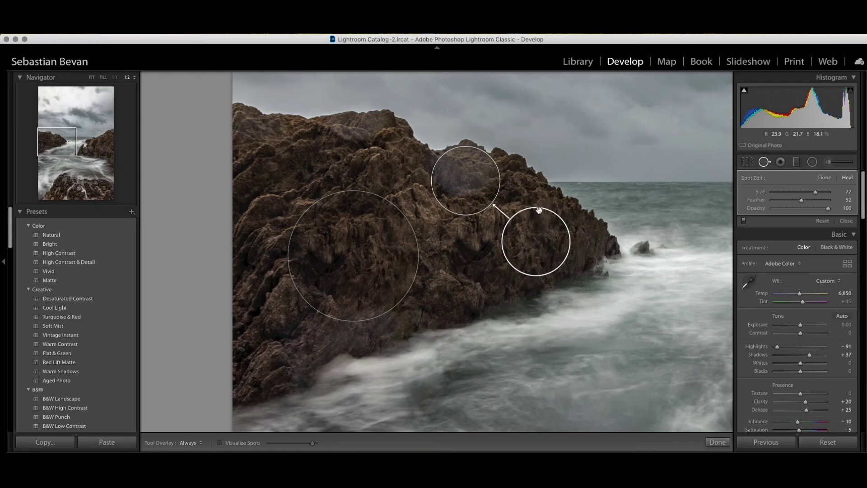
pyautogui.moveTo(542, 237); pyautogui.dragTo(539, 210)
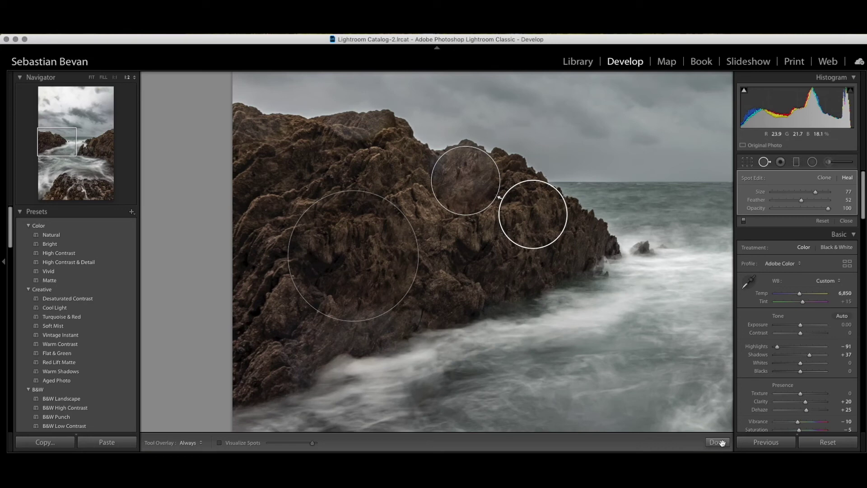
pyautogui.click(719, 443)
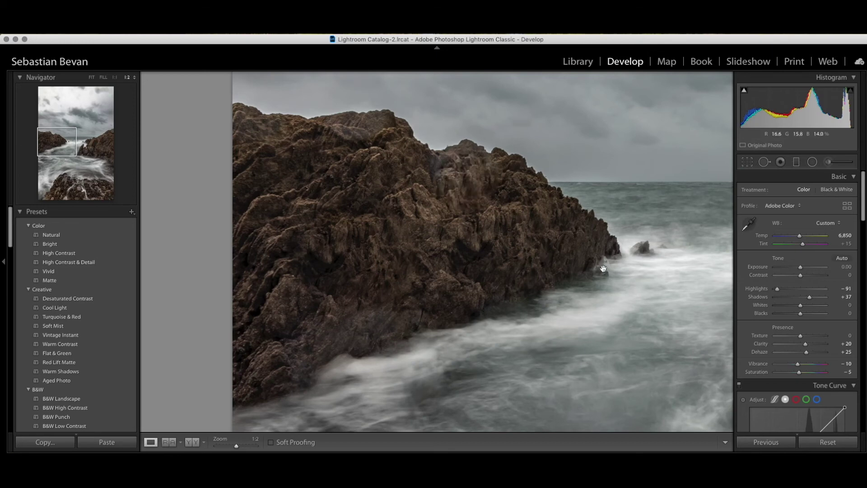
pyautogui.hscroll(2, 603, 269)
pyautogui.hscroll(8, 604, 268)
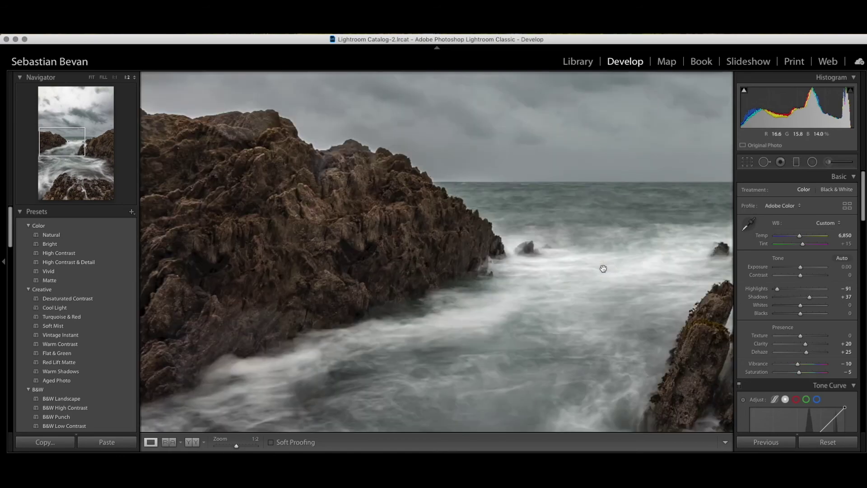
pyautogui.hscroll(15, 603, 268)
pyautogui.hscroll(8, 604, 269)
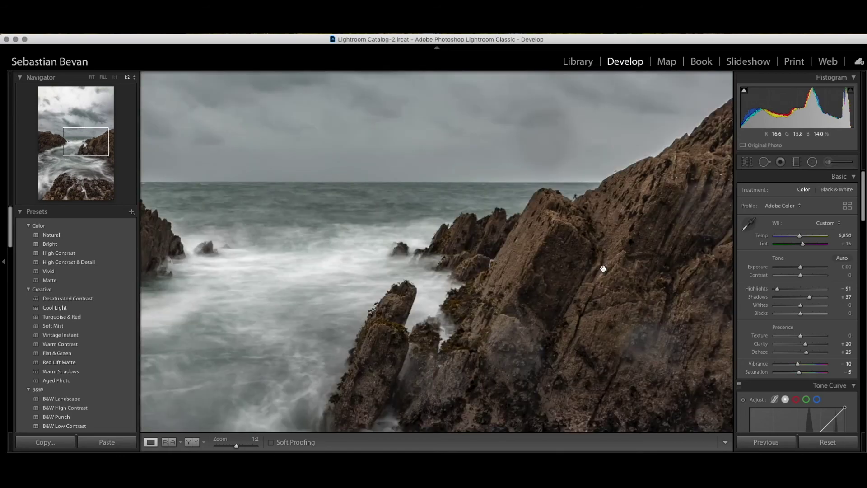
pyautogui.hscroll(8, 604, 268)
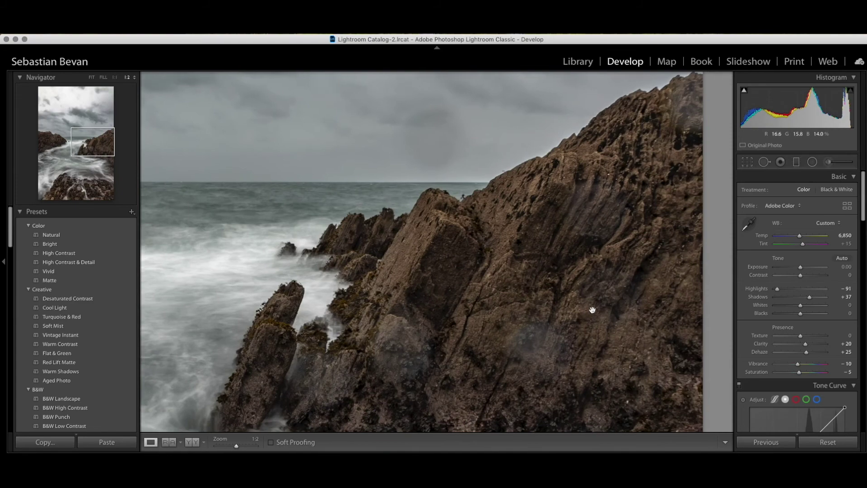
pyautogui.hscroll(3, 672, 277)
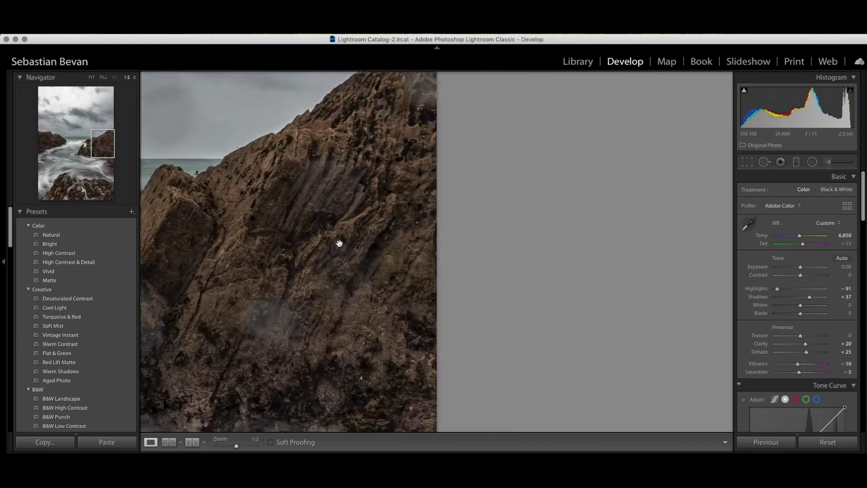
pyautogui.scroll(-3, 326, 240)
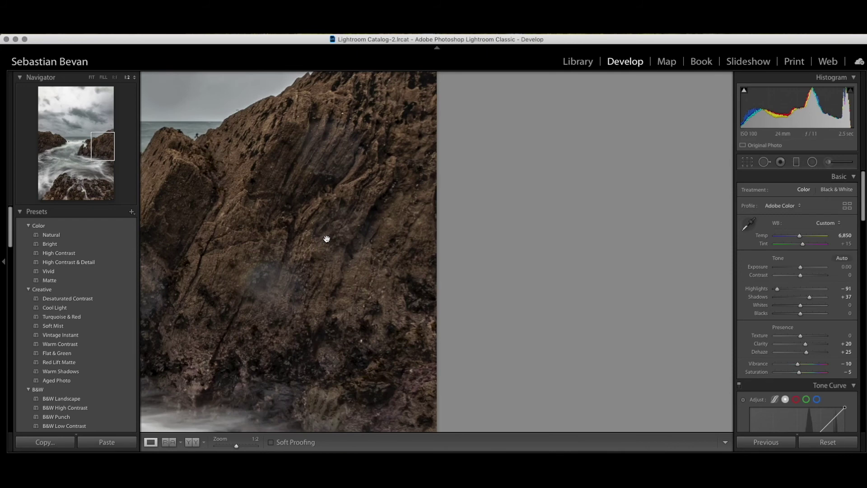
pyautogui.hscroll(-2, 326, 239)
pyautogui.hscroll(-1, 326, 239)
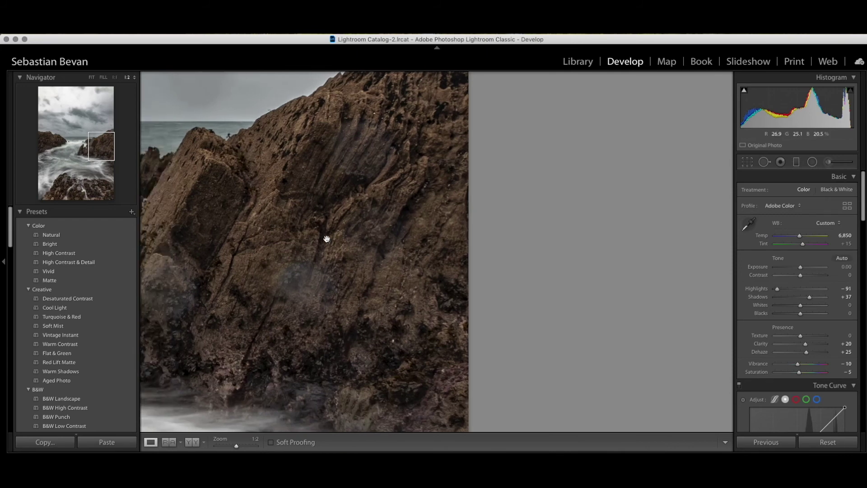
pyautogui.hscroll(-1, 327, 239)
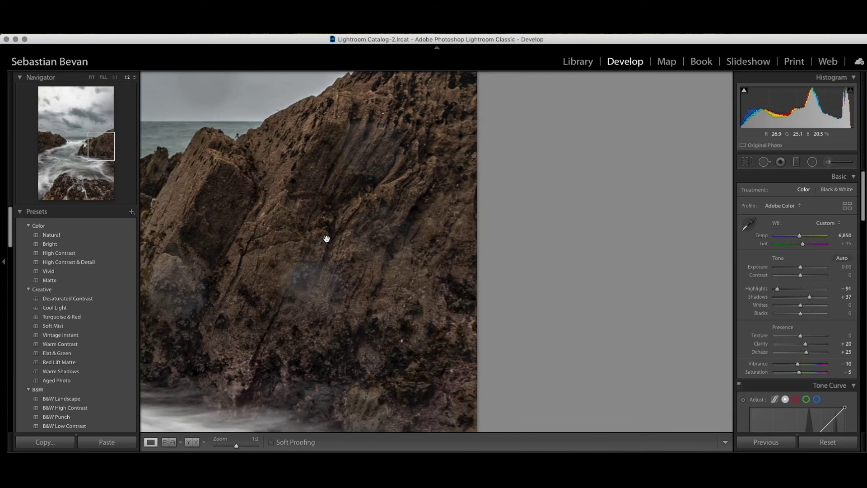
pyautogui.hscroll(-1, 326, 239)
pyautogui.hscroll(-2, 327, 239)
pyautogui.hscroll(-2, 327, 239)
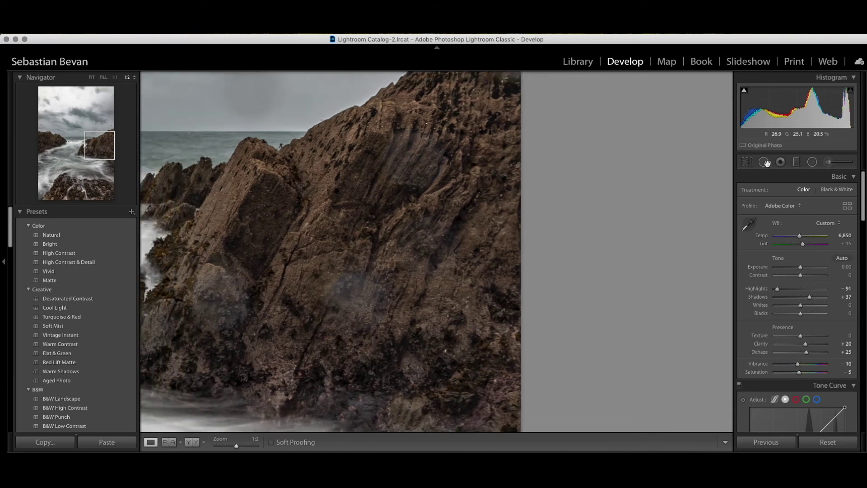
pyautogui.hscroll(-2, 326, 239)
pyautogui.press('q')
# Heal two marks on the rock face, then a dust spot in the sky above the horizon.
pyautogui.click(429, 161)
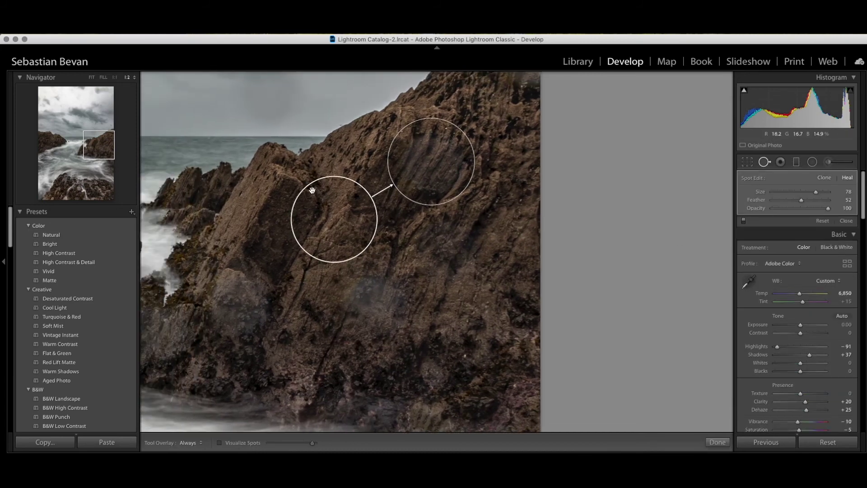
pyautogui.click(374, 305)
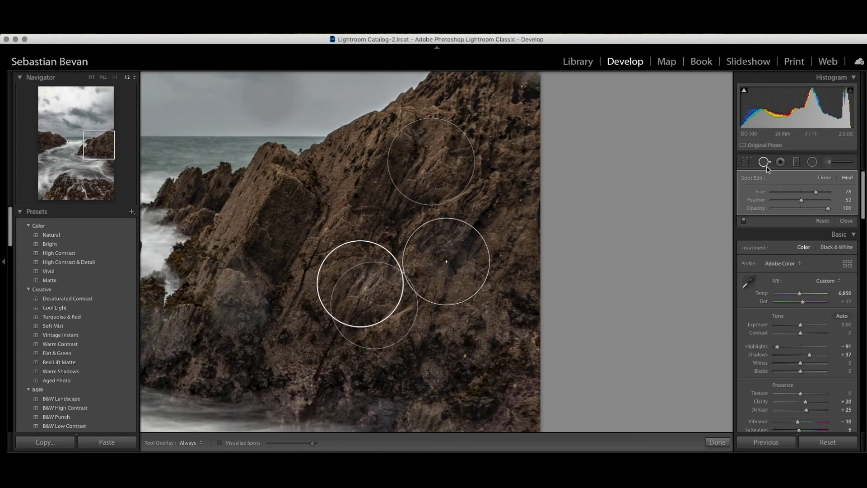
pyautogui.click(717, 442)
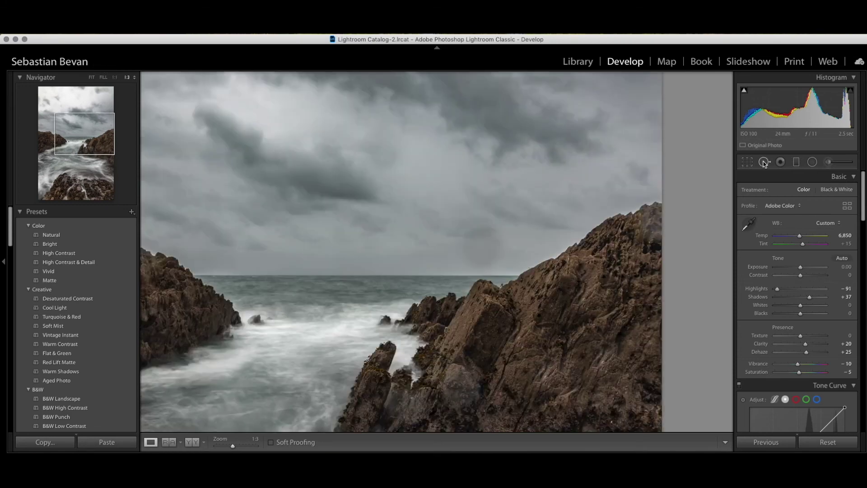
pyautogui.click(763, 162)
pyautogui.scroll(1, 483, 240)
pyautogui.click(482, 244)
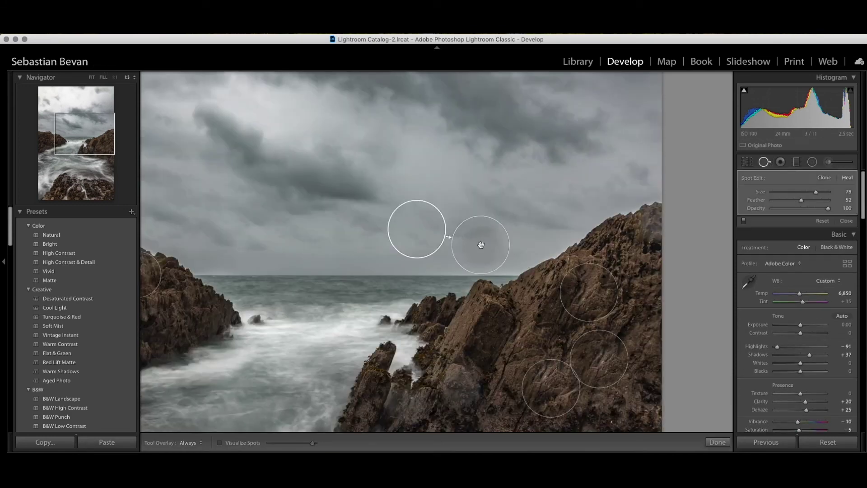
pyautogui.click(719, 443)
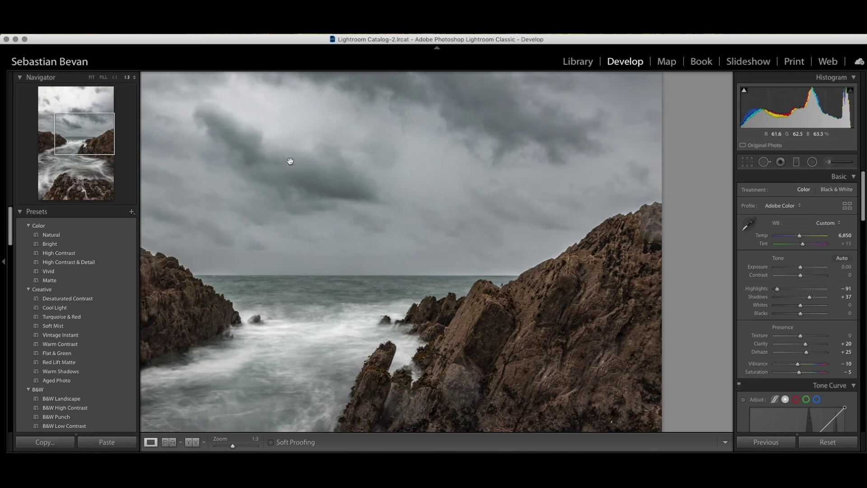
# Pan across the sky at 1:3 checking for spots, then fit the whole seascape in view.
pyautogui.scroll(5, 361, 179)
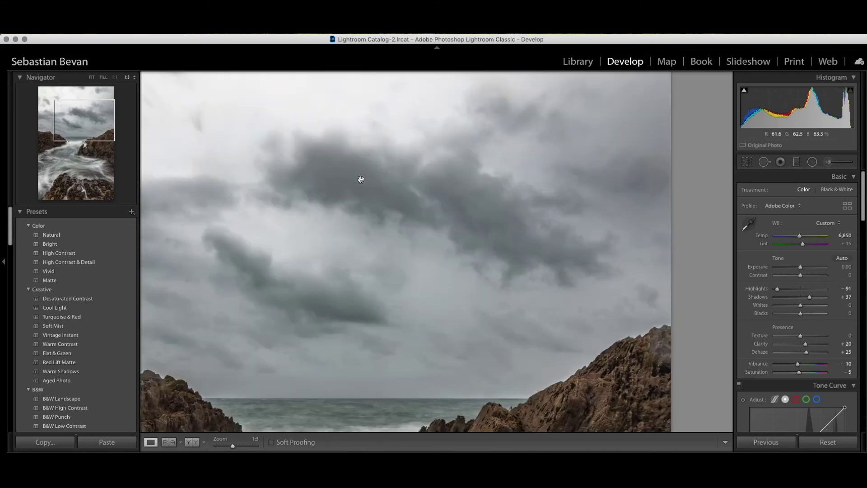
pyautogui.hscroll(-2, 361, 180)
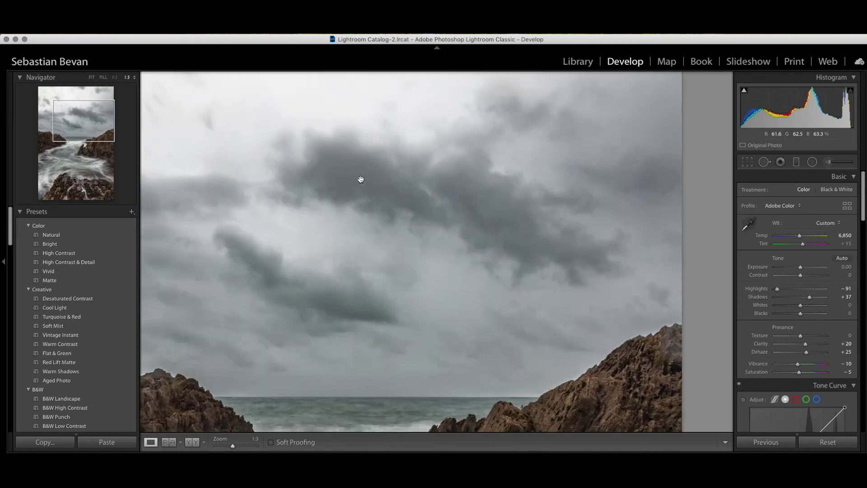
pyautogui.hscroll(-1, 361, 179)
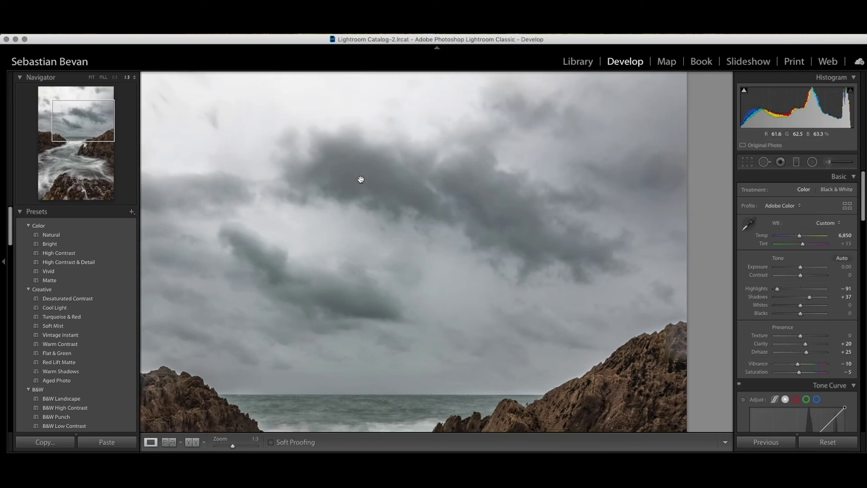
pyautogui.hscroll(-1, 361, 179)
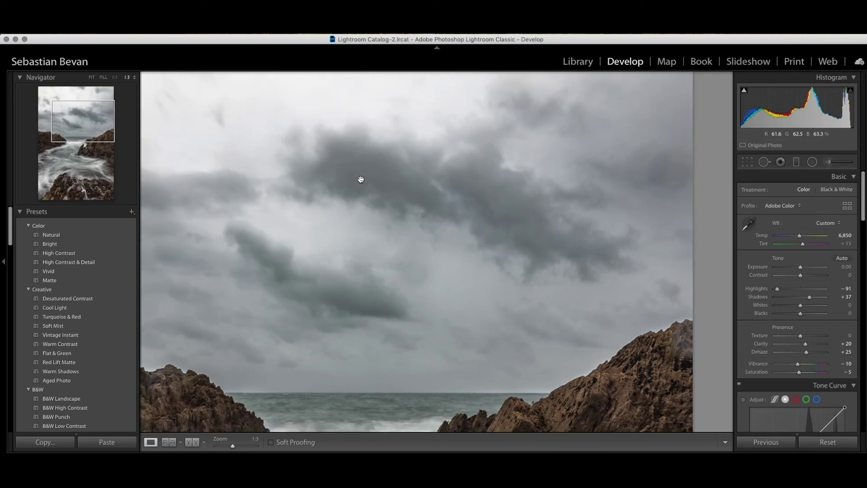
pyautogui.hscroll(-2, 361, 180)
pyautogui.hscroll(-1, 361, 179)
pyautogui.hscroll(-1, 361, 179)
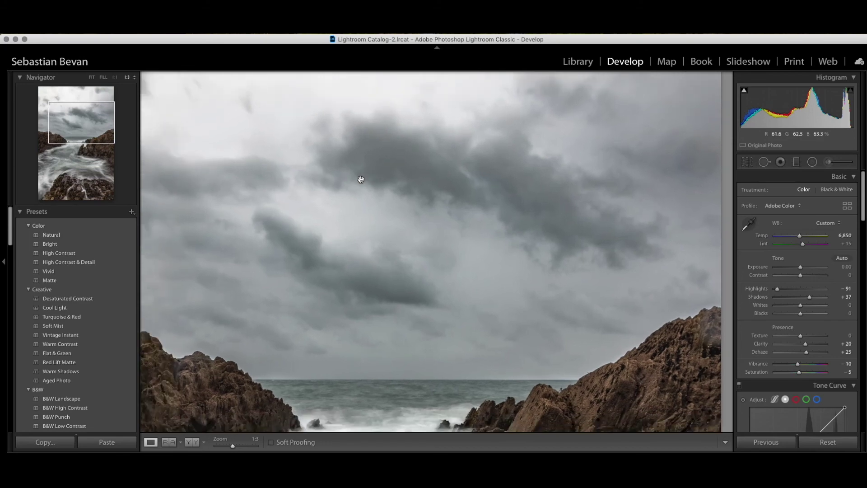
pyautogui.scroll(2, 360, 179)
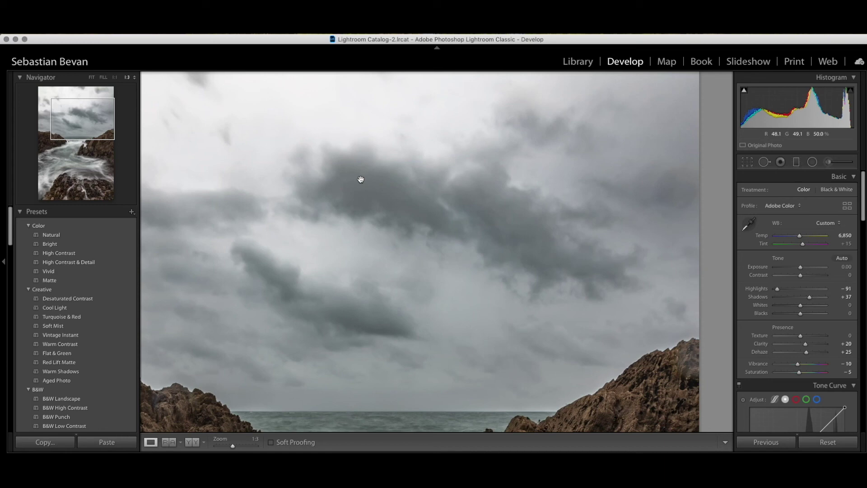
pyautogui.click(360, 179)
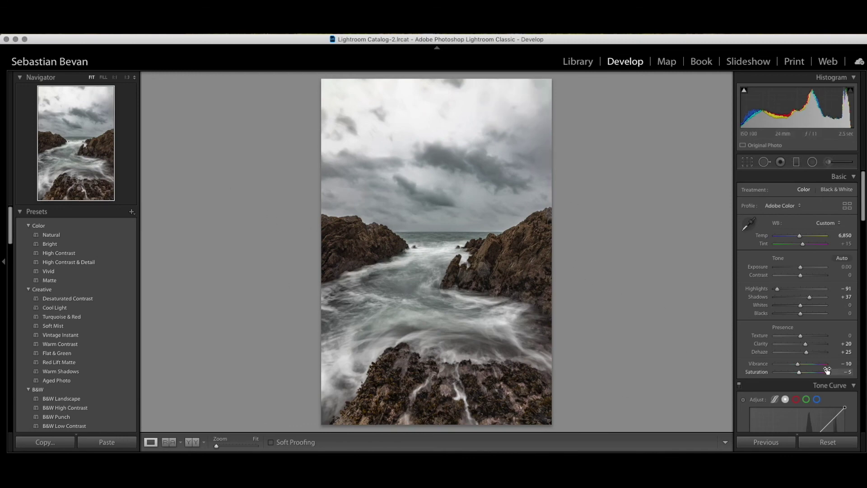
# Ease the lens profile vignetting correction from 100 to 80 and view Before/After.
pyautogui.scroll(-5, 828, 368)
pyautogui.scroll(-5, 813, 373)
pyautogui.scroll(-5, 813, 373)
pyautogui.scroll(-5, 813, 372)
pyautogui.scroll(-3, 813, 373)
pyautogui.scroll(-2, 813, 373)
pyautogui.scroll(-5, 813, 372)
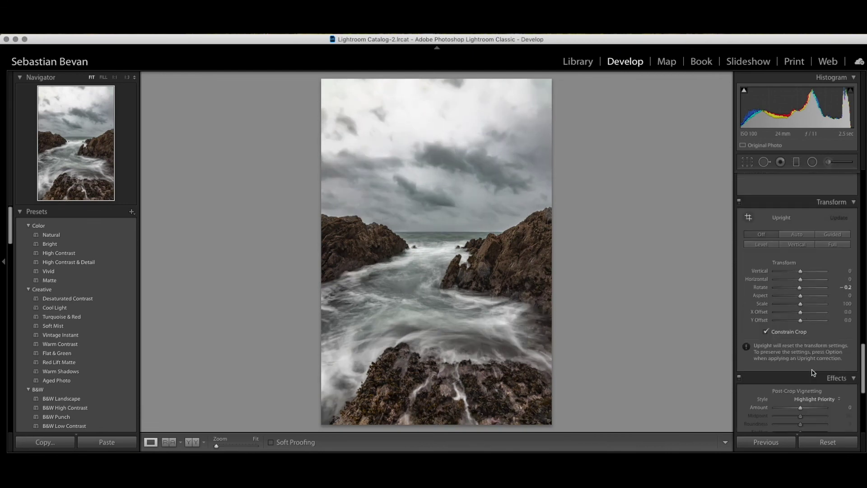
pyautogui.scroll(-3, 806, 361)
pyautogui.scroll(3, 801, 352)
pyautogui.scroll(2, 801, 344)
pyautogui.click(800, 332)
pyautogui.moveTo(801, 333); pyautogui.dragTo(797, 333)
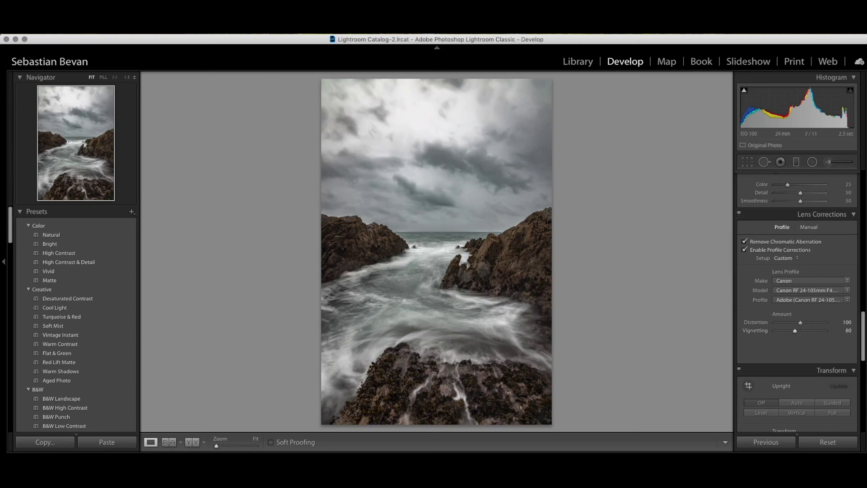
pyautogui.click(195, 444)
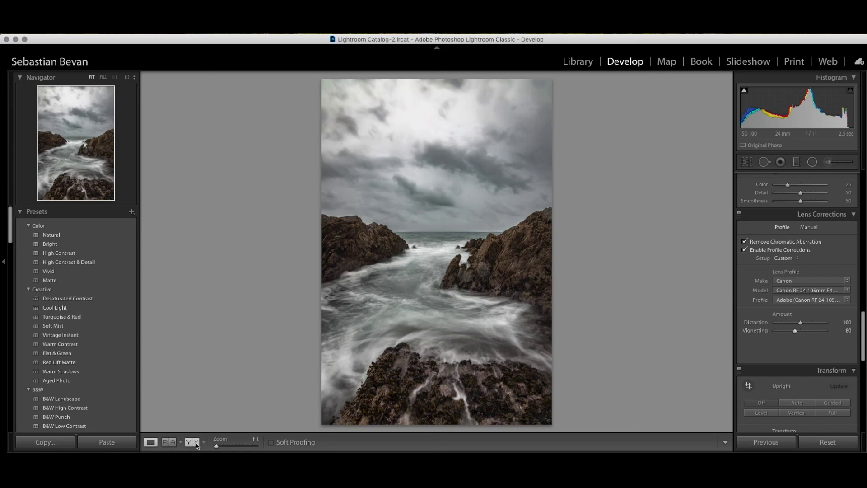